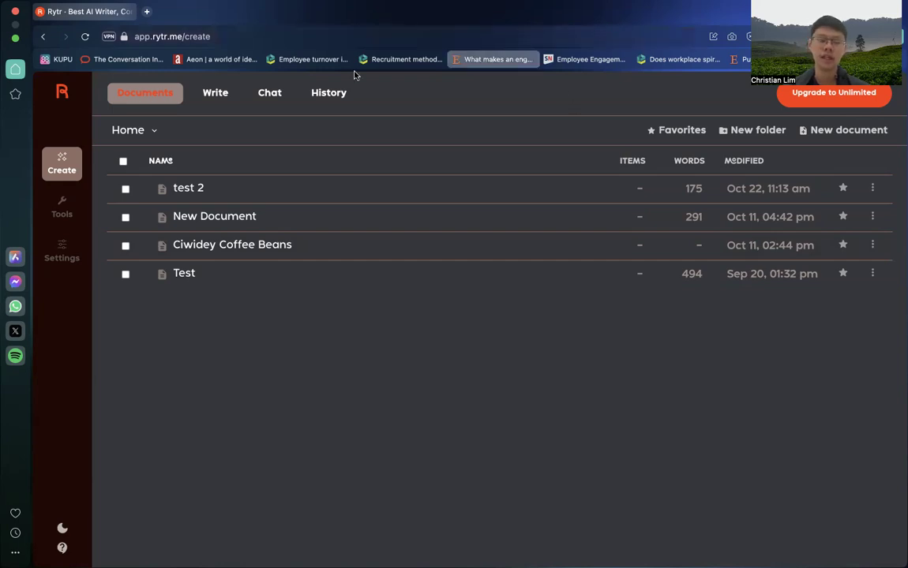
Step: Look through the Write, Chat, History and Documents views and the Tools and Settings sections, ending on the document list
left_click(215, 99)
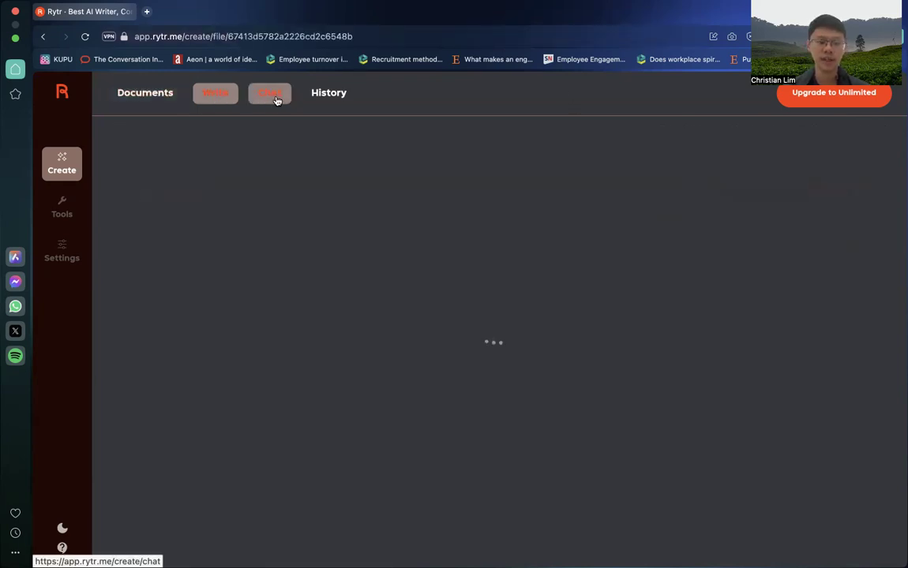
left_click(319, 94)
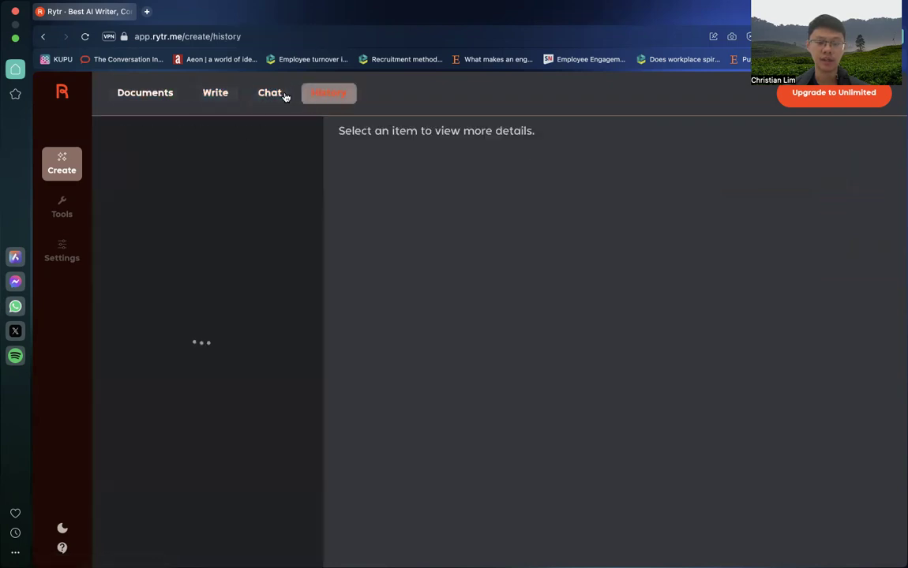
left_click(265, 93)
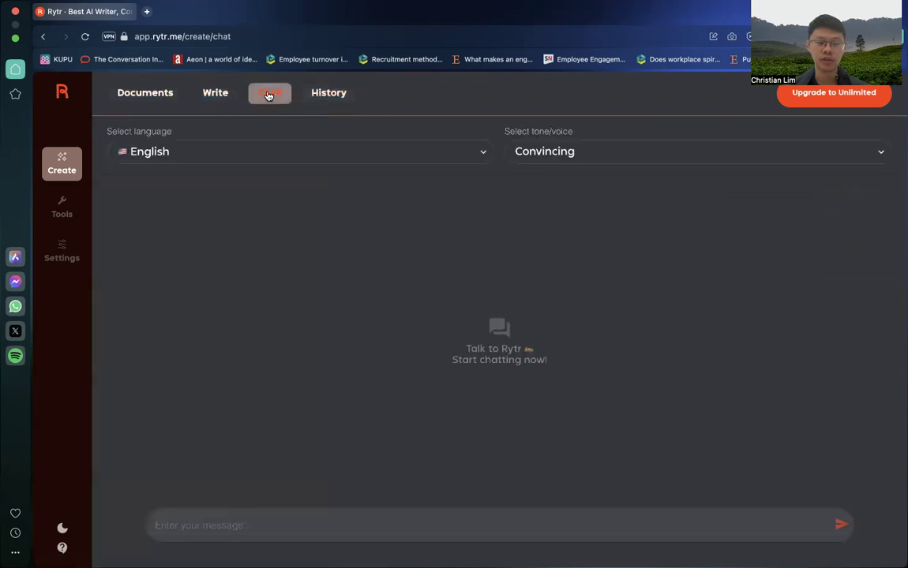
left_click(324, 95)
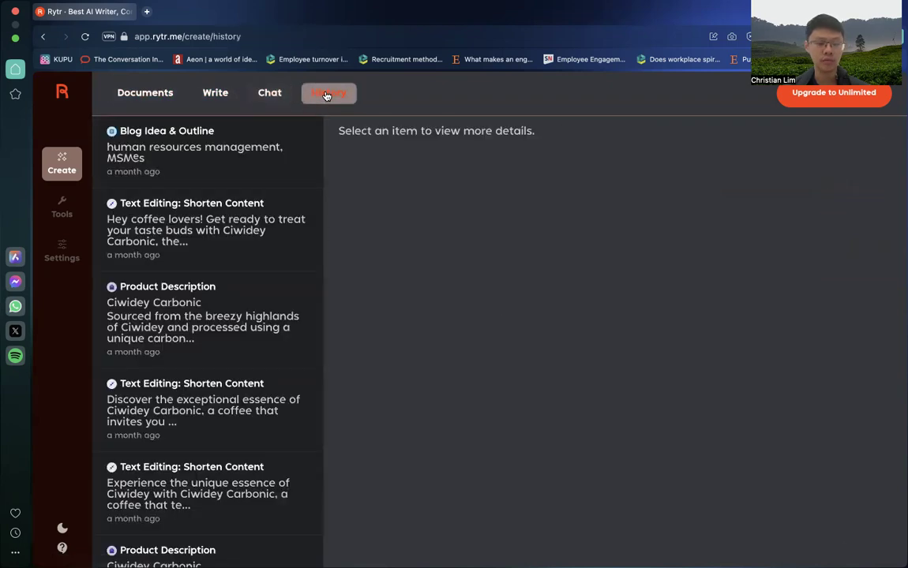
left_click(145, 95)
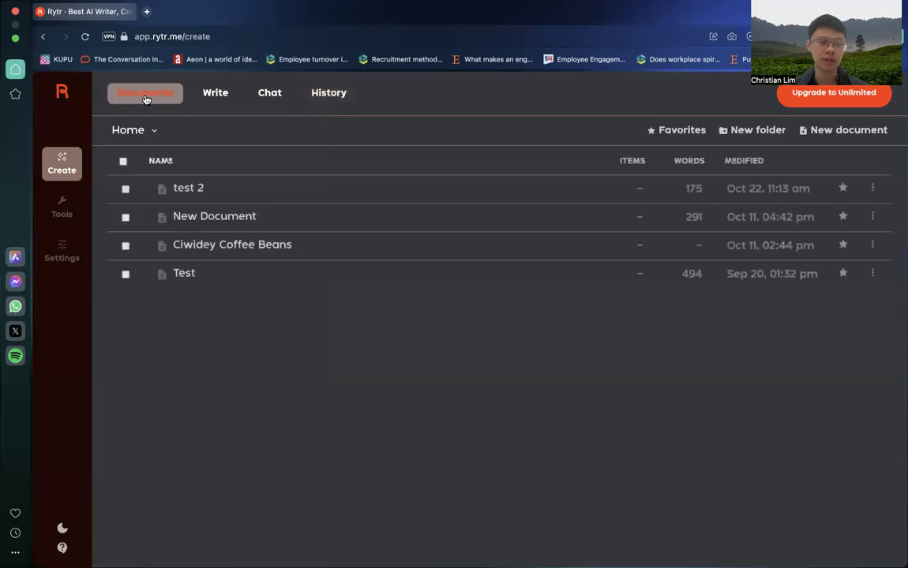
left_click(57, 225)
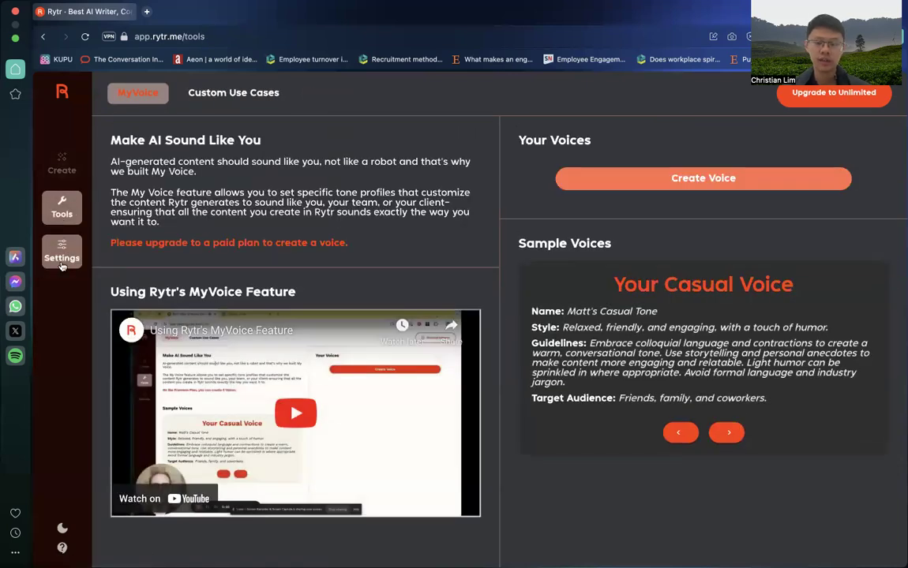
left_click(60, 260)
left_click(61, 163)
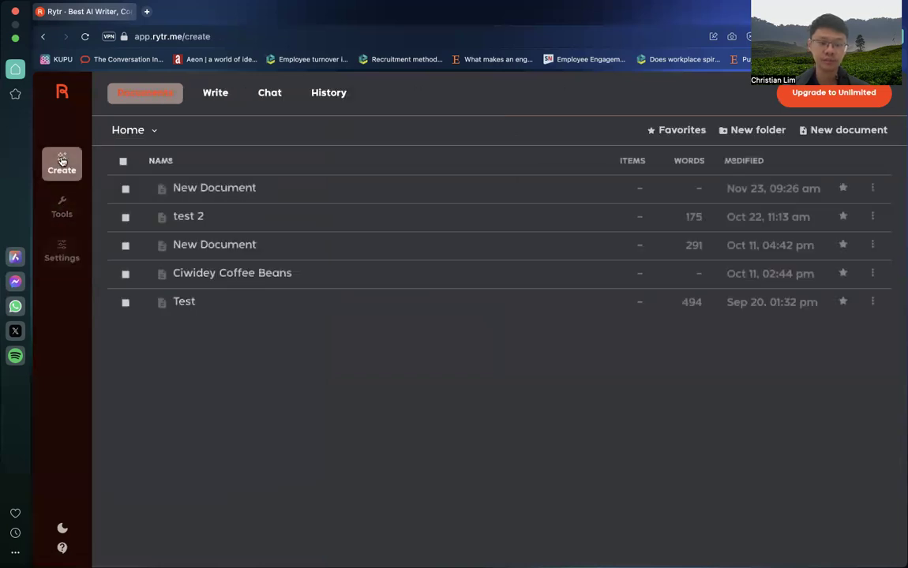
Step: Create a new blank document for writing and look through its available output languages
left_click(237, 93)
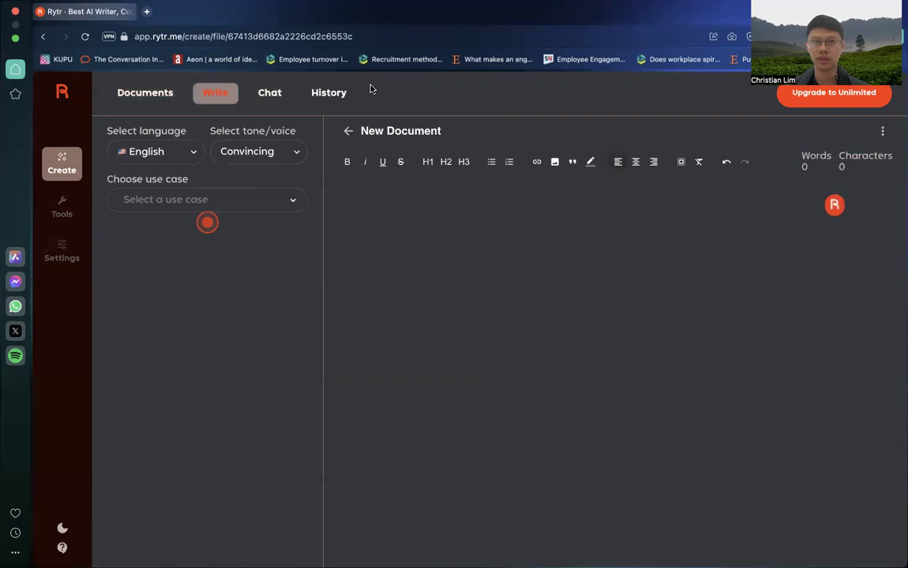
left_click(155, 151)
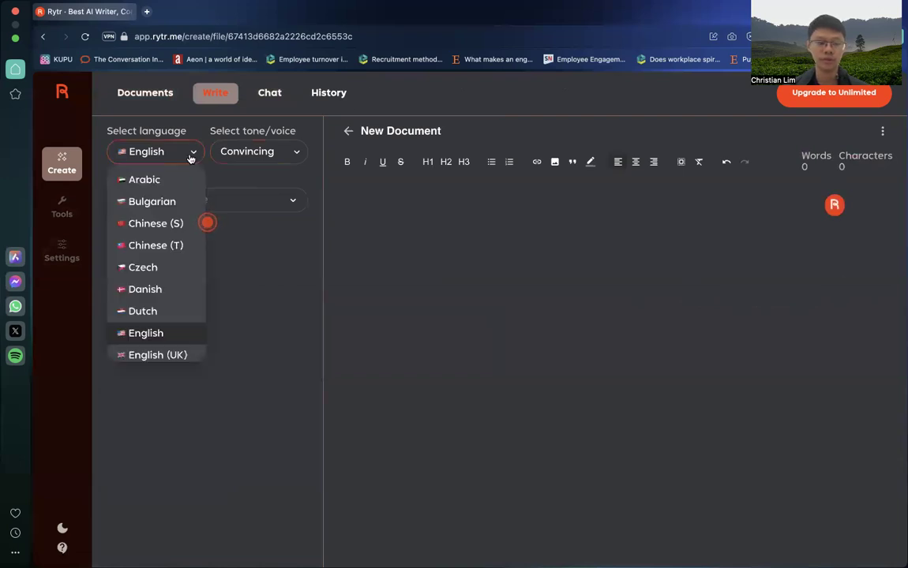
scroll(162, 291, "down", 2)
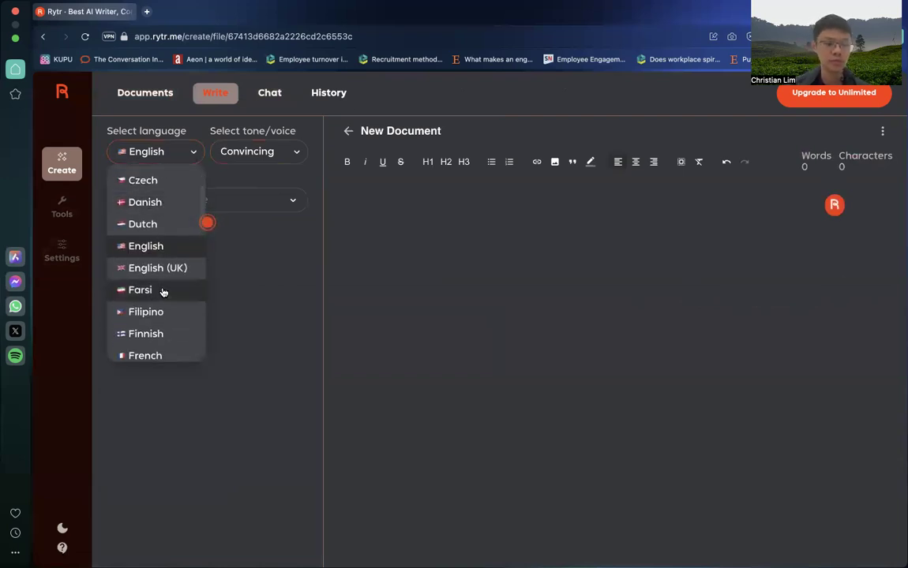
left_click(400, 97)
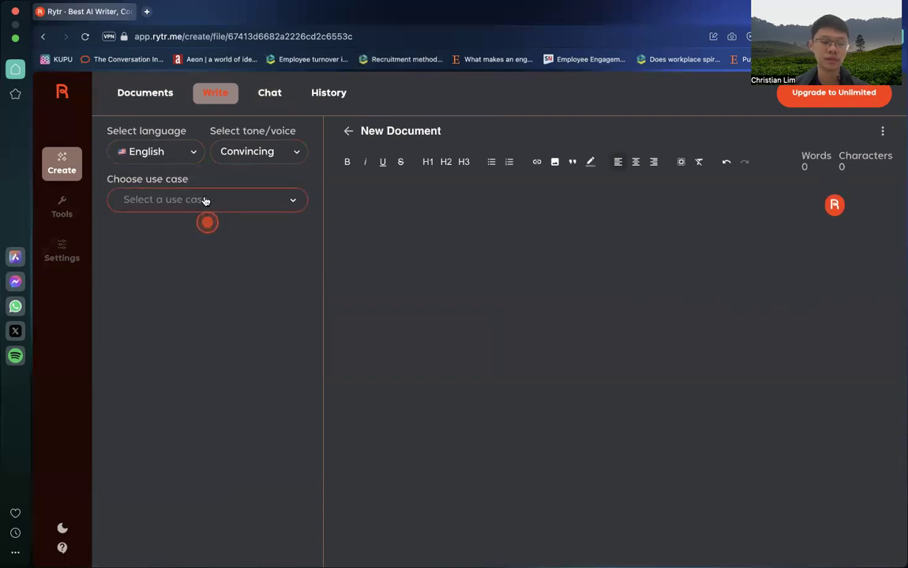
left_click(173, 149)
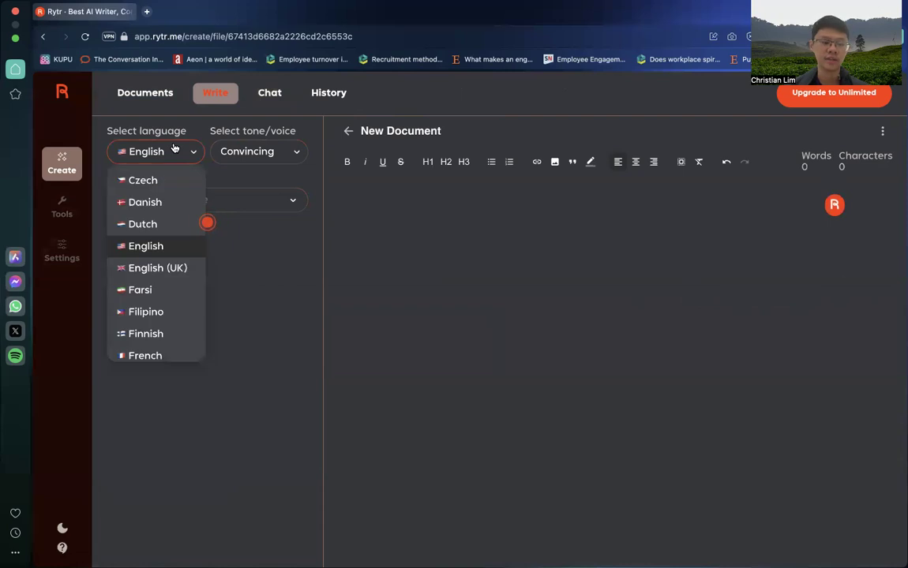
Step: Dismiss the introductory guide hints for the use-case form, the editor assistant and the word counter
left_click(207, 221)
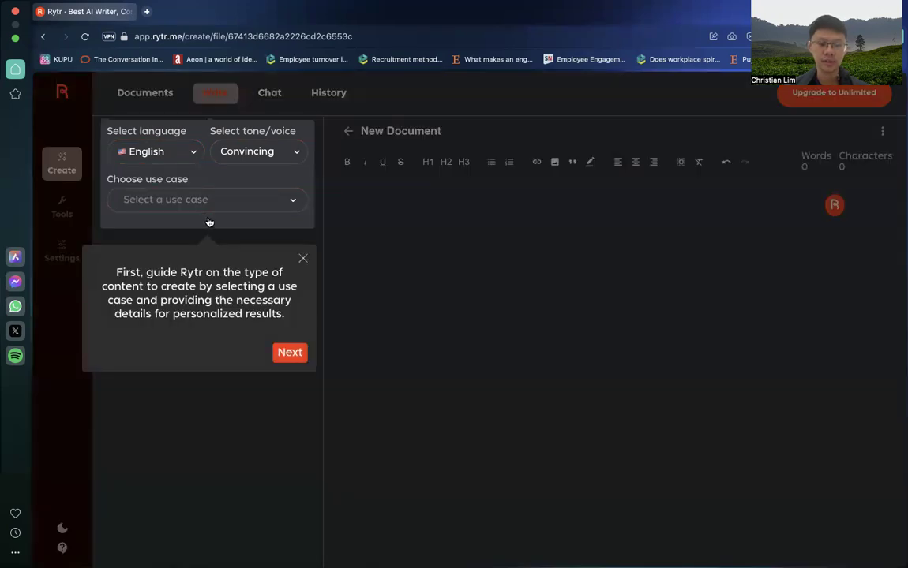
left_click(301, 259)
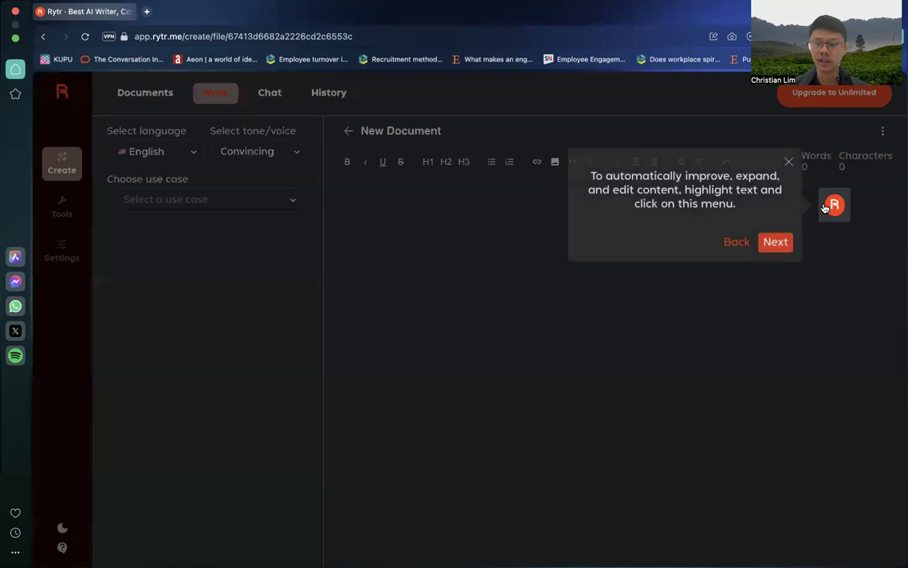
left_click(825, 207)
left_click(788, 162)
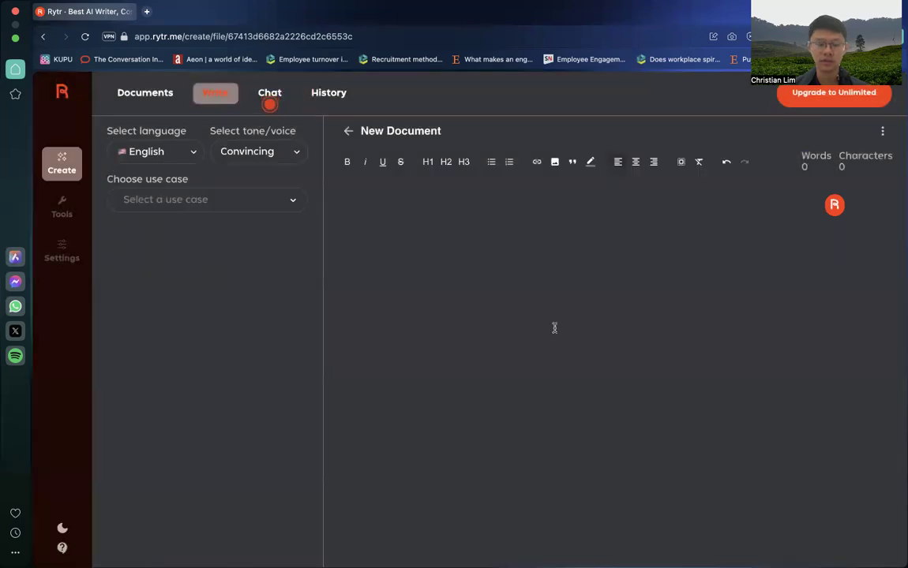
left_click(251, 202)
left_click(251, 202)
Step: Try to switch the document to another output language and proceed to the default language settings
left_click(175, 158)
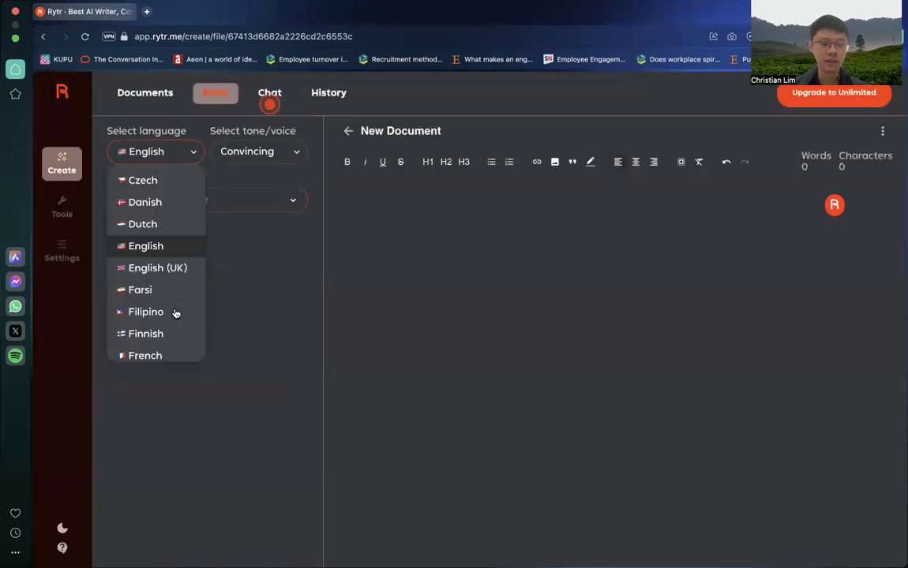
scroll(174, 312, "down", 5)
scroll(176, 312, "up", 1)
scroll(175, 313, "up", 3)
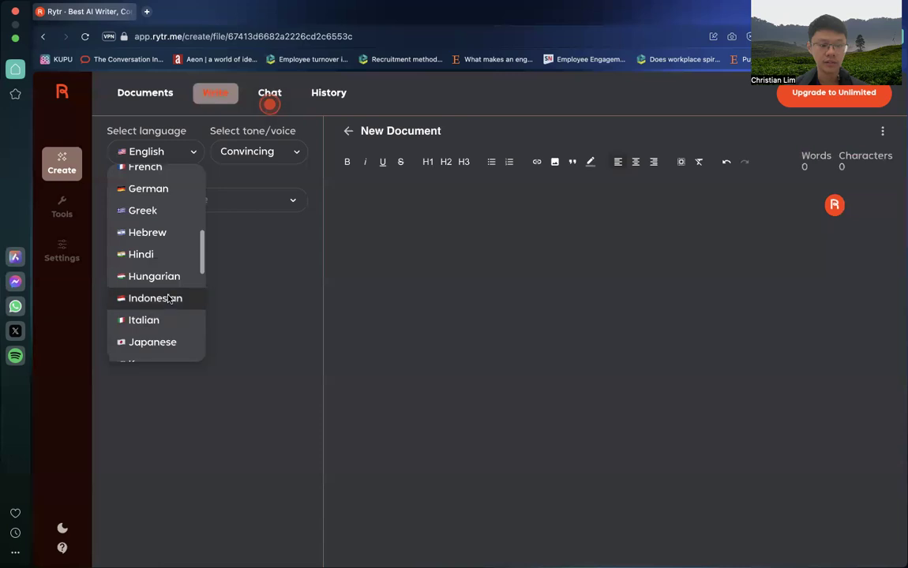
left_click(176, 311)
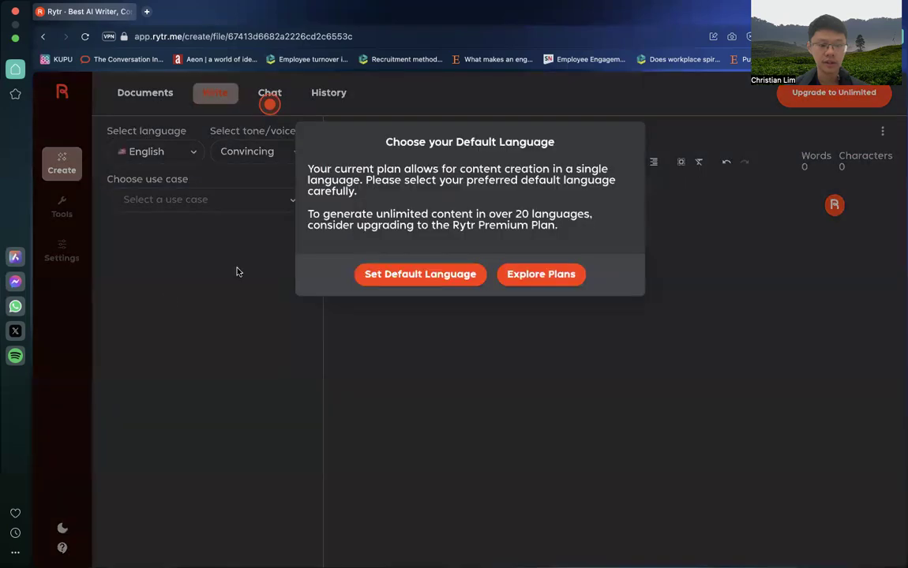
left_click(450, 274)
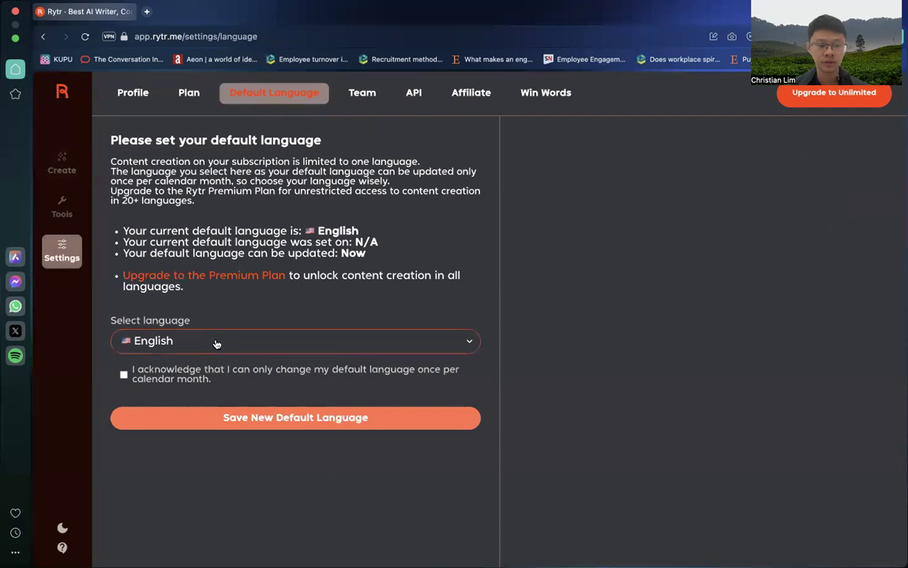
Step: Look through the selectable default languages and return to the newest blank document
left_click(214, 343)
scroll(170, 450, "down", 3)
scroll(171, 450, "down", 2)
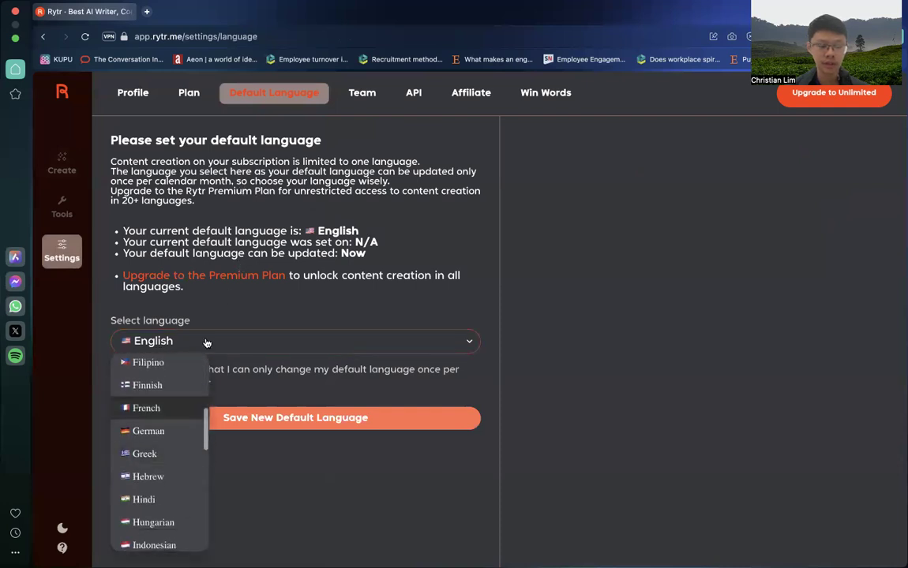
left_click(204, 340)
left_click(65, 165)
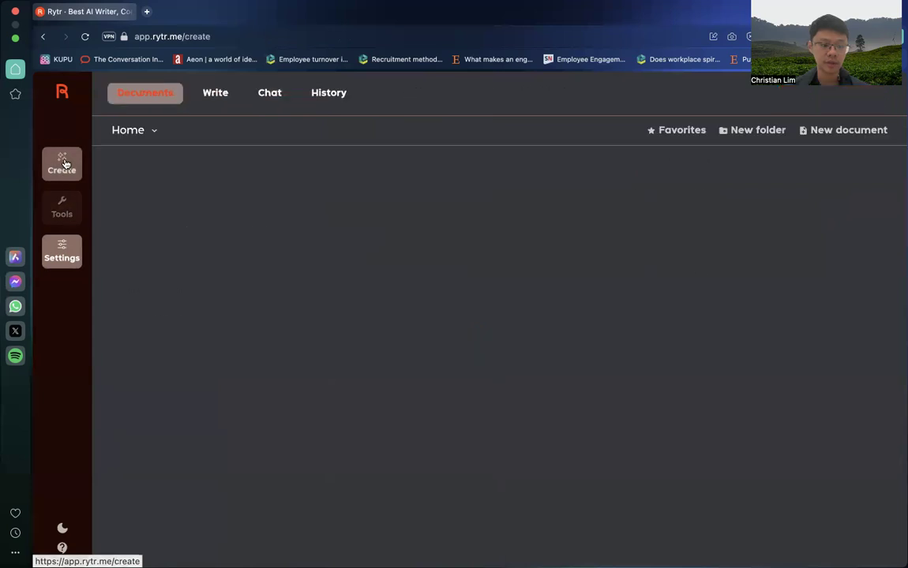
left_click(168, 187)
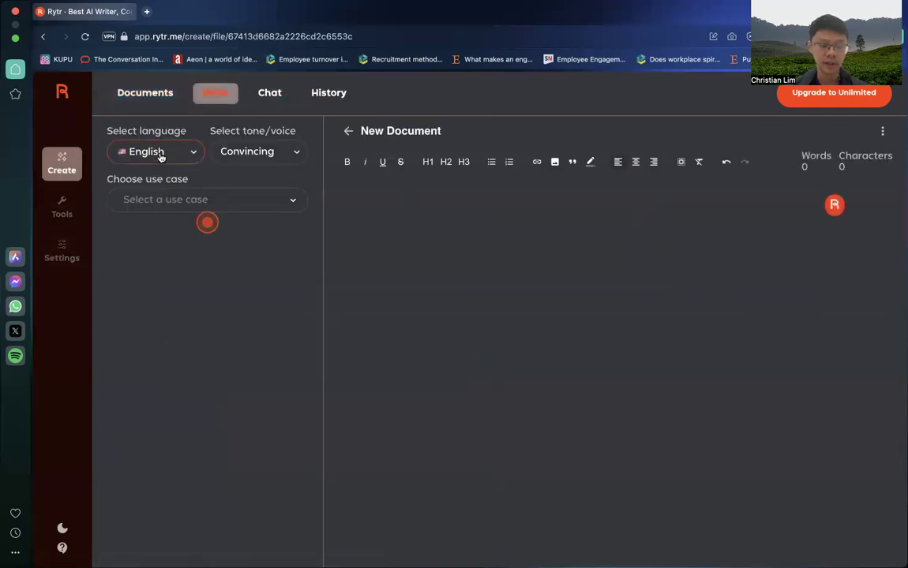
Step: Close the guide hints that cover the use-case form and editor in the reopened document
left_click(265, 151)
left_click(207, 222)
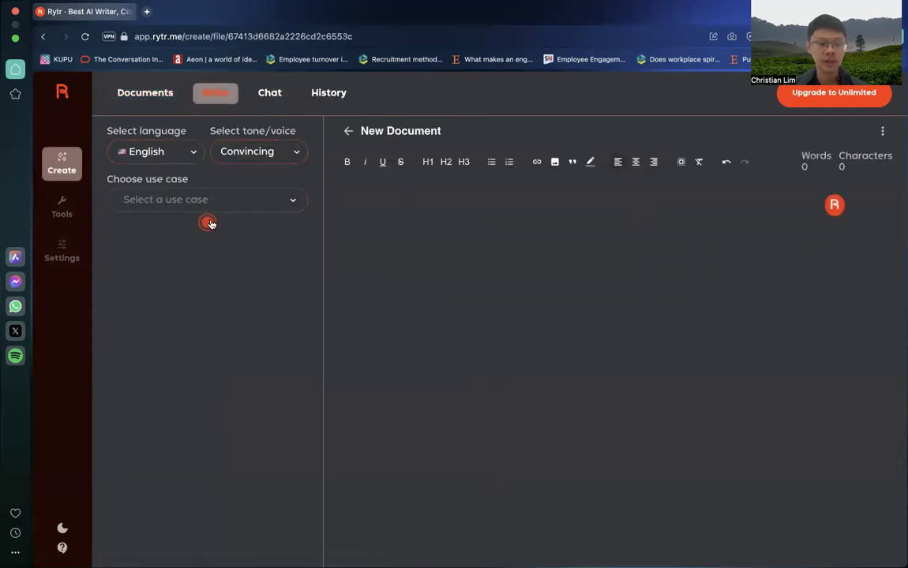
left_click(301, 258)
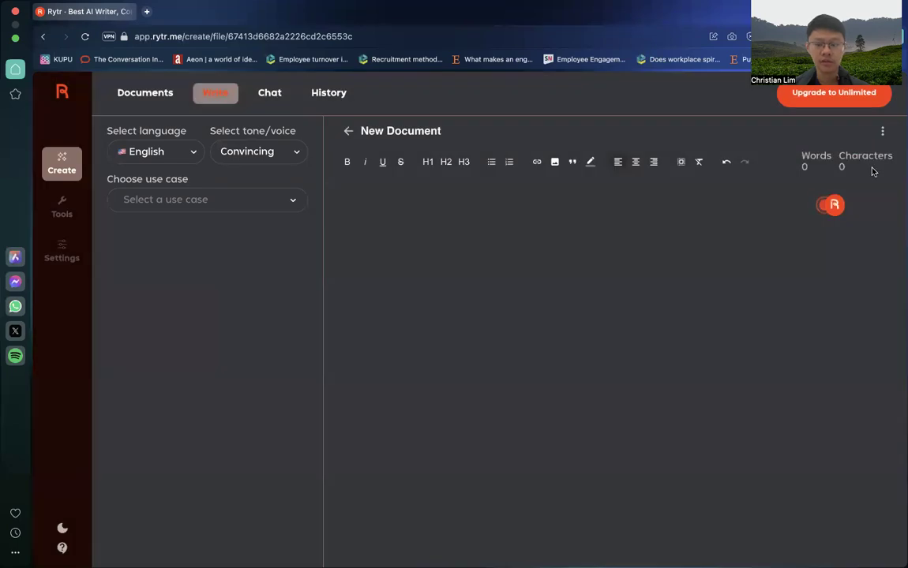
left_click(834, 205)
left_click(788, 162)
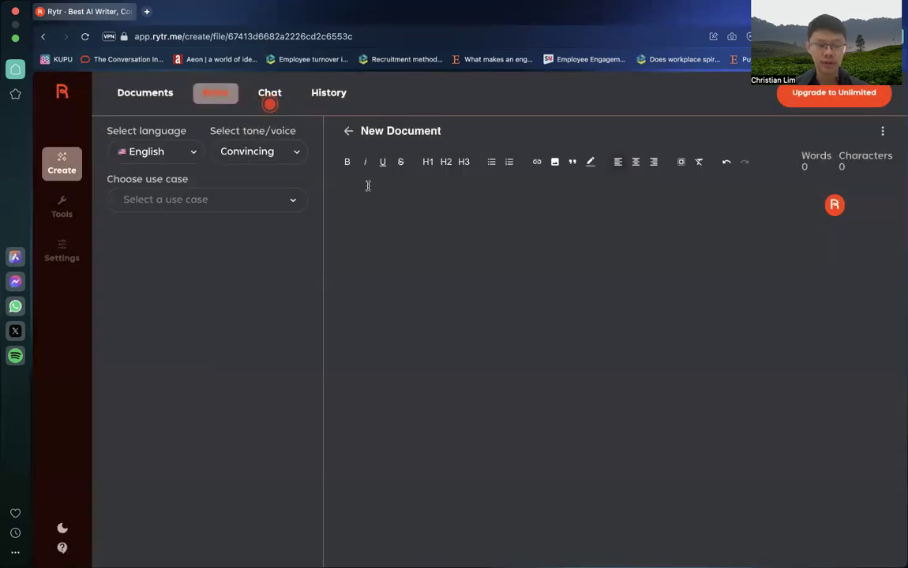
Step: Review the full list of output languages for the document without choosing a different one
left_click(189, 151)
scroll(166, 276, "down", 10)
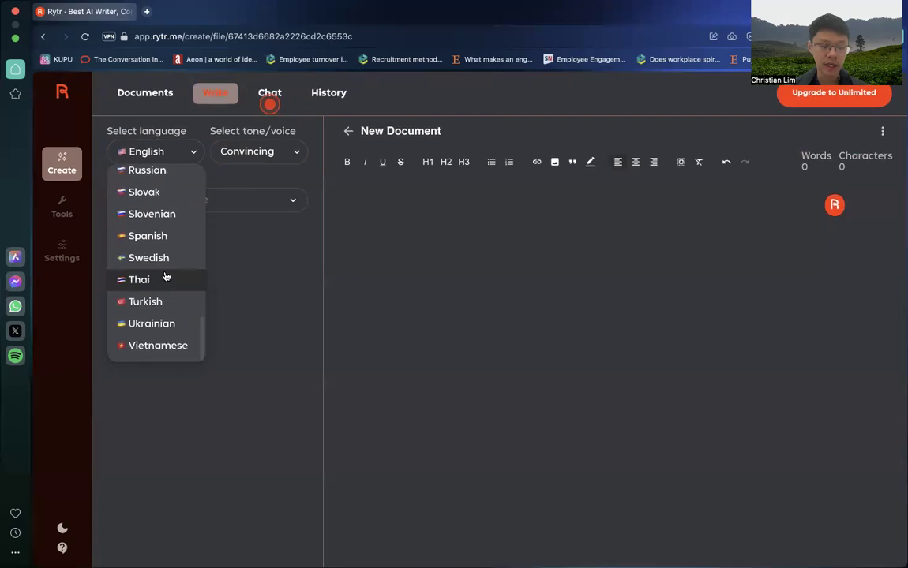
scroll(166, 276, "up", 10)
left_click(234, 268)
Step: Set the tone of the generated content to Inspirational
left_click(263, 154)
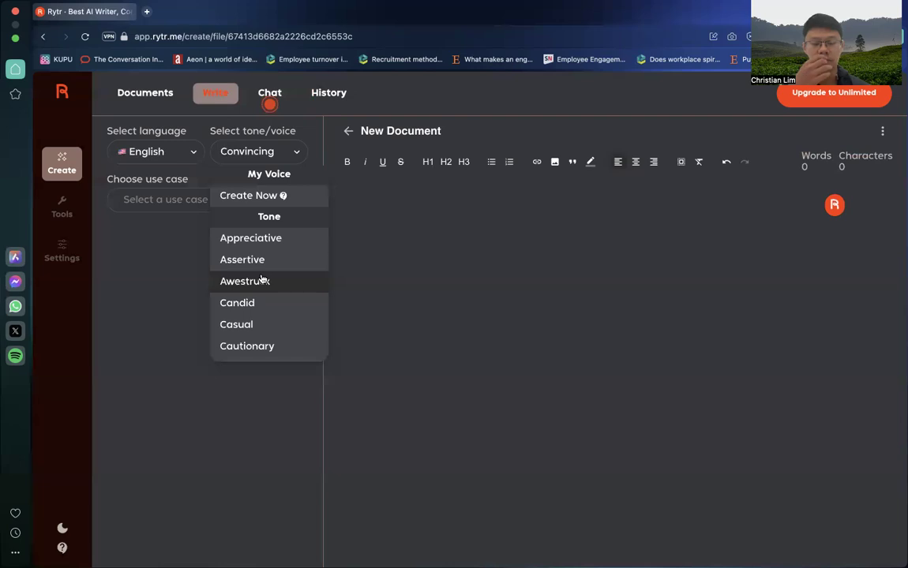
scroll(261, 280, "down", 5)
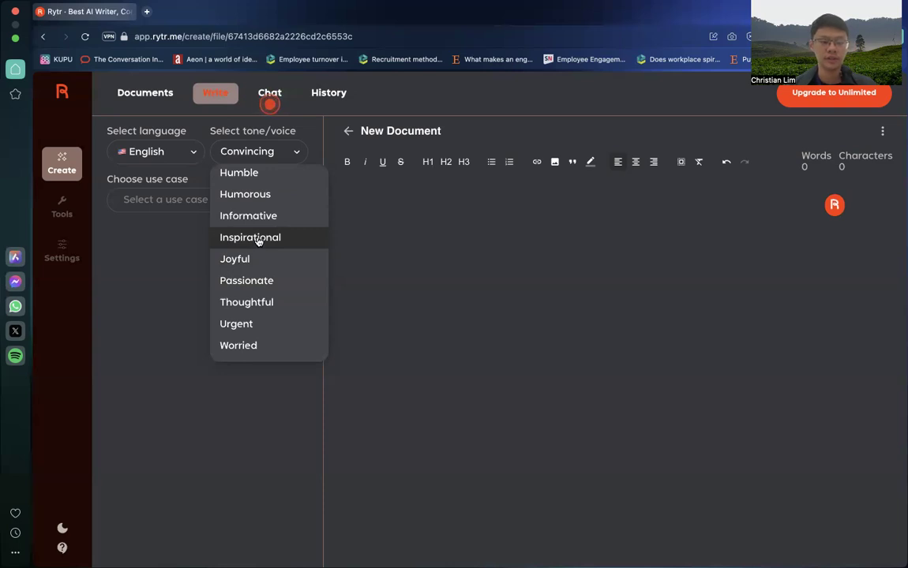
left_click(258, 239)
Step: Choose Product Description as the document's use case
left_click(237, 204)
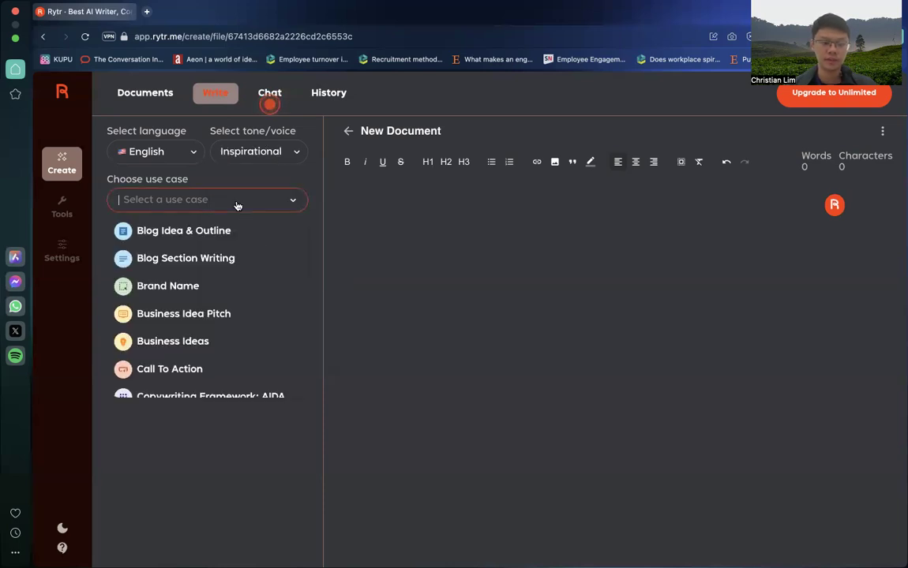
scroll(212, 264, "down", 5)
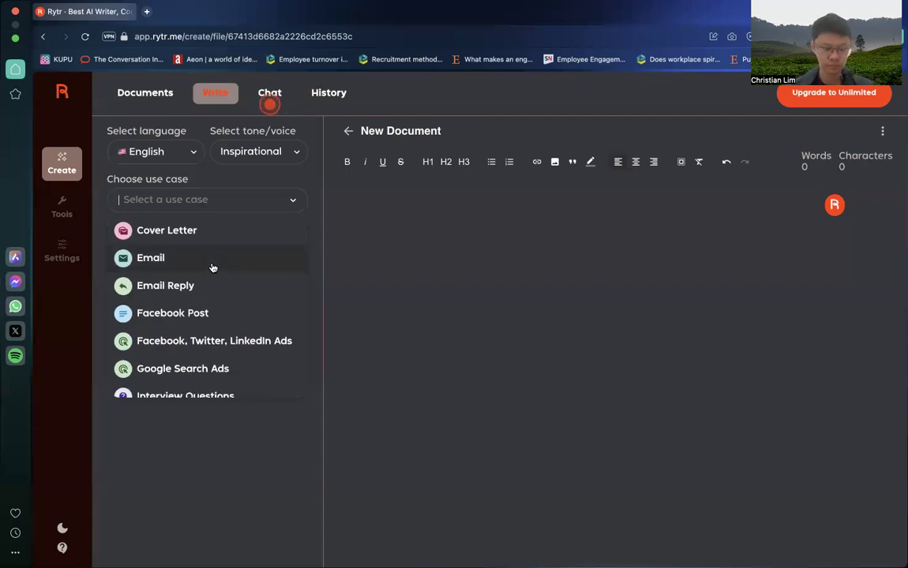
scroll(213, 269, "down", 5)
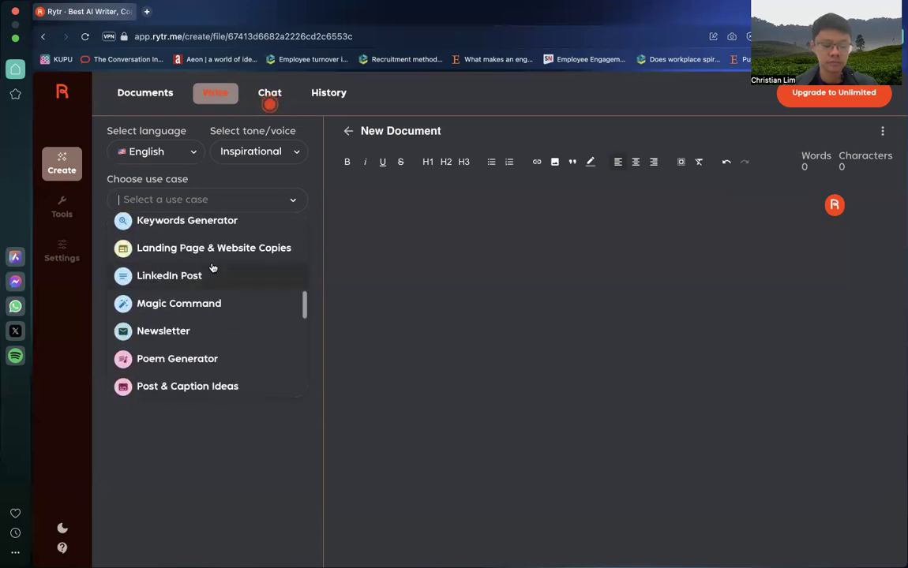
scroll(212, 268, "down", 5)
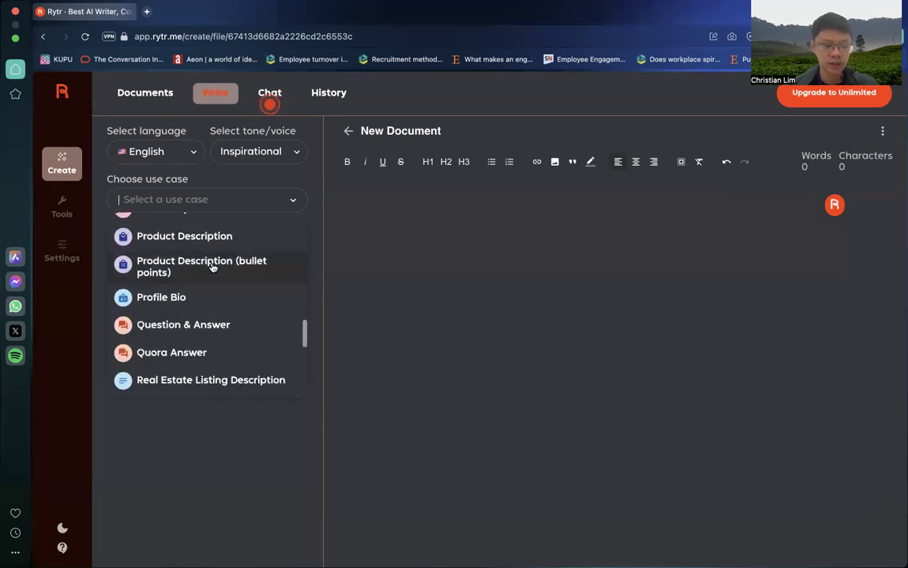
left_click(223, 244)
Step: Enter "Gym XYZ" as the product name in the product description form
left_click(193, 271)
key("Tab")
type("g")
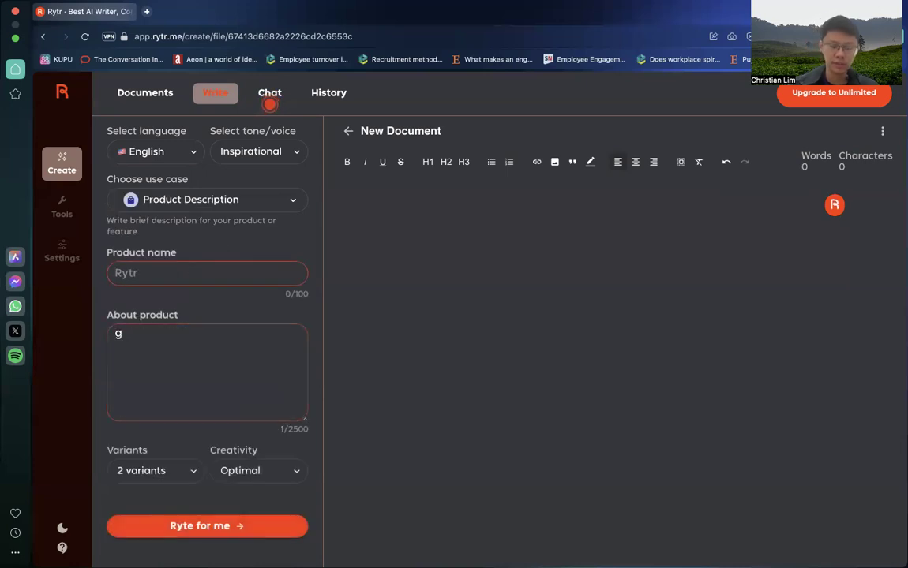
left_click(153, 276)
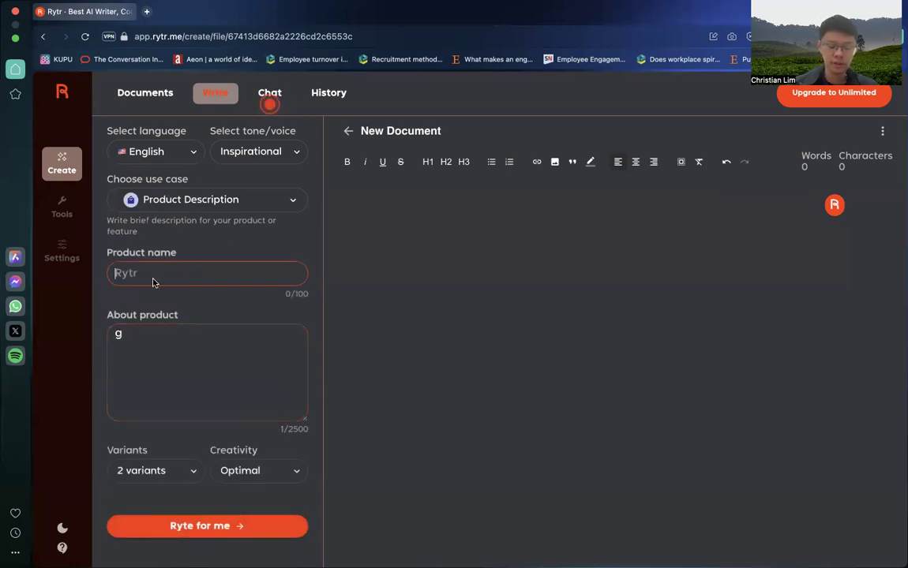
type("Gym XYZ")
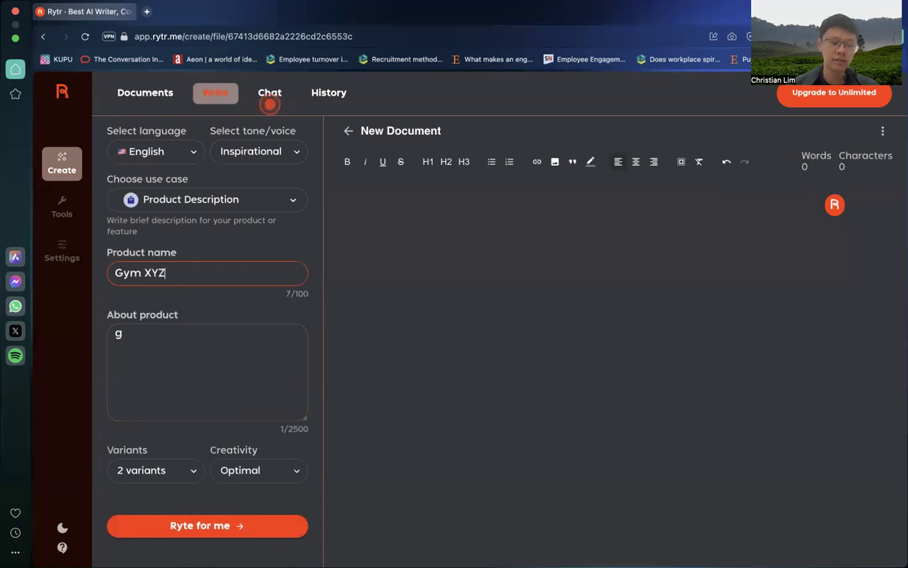
Step: Describe the product as "Gym facility with gym, martial arts, and mindfulness class to increase your fitness and help you become more mindful"
left_click(156, 346)
type("g")
key("BackSpace")
type("Gy")
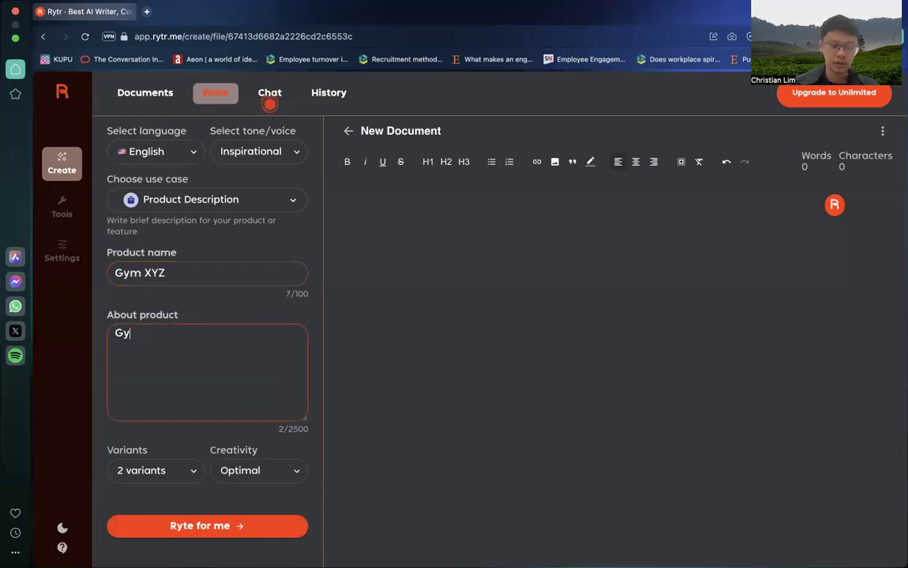
type("m facili")
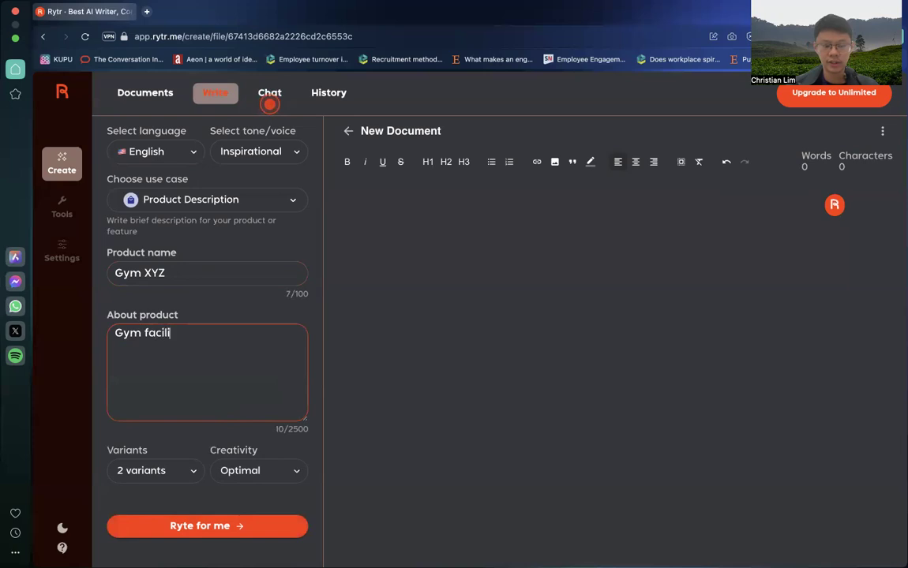
type("ty with minduf")
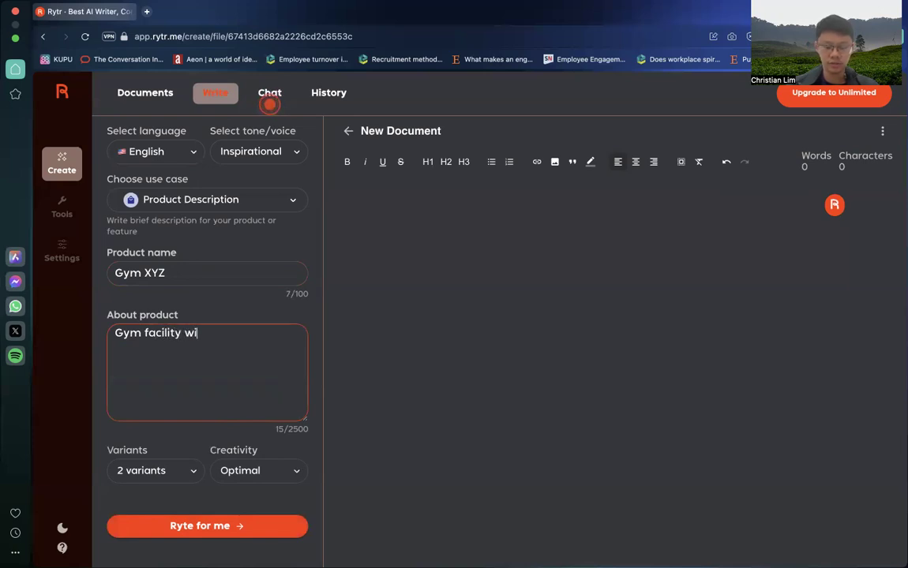
key("BackSpace")
key("BackSpace")
key("BackSpace")
key("BackSpace")
key("BackSpace")
key("BackSpace")
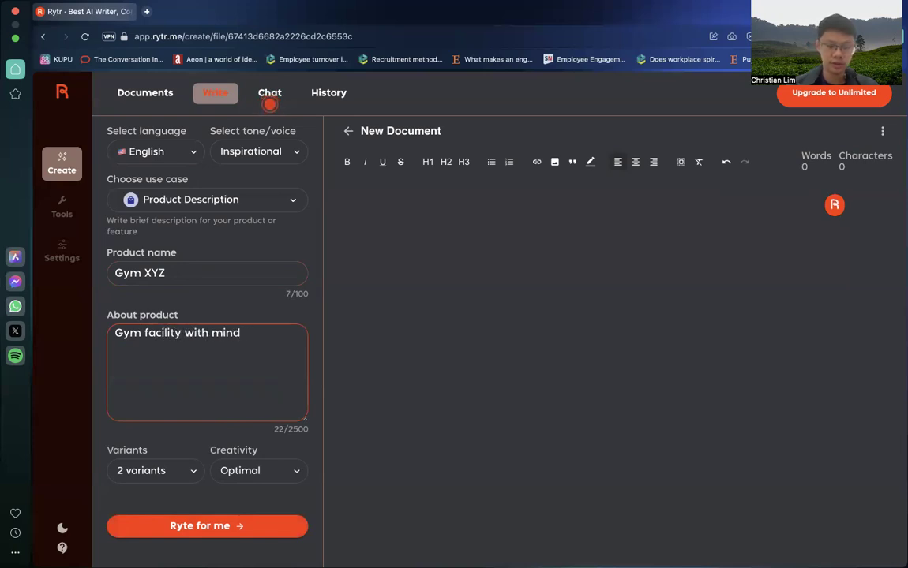
type("gym, mart")
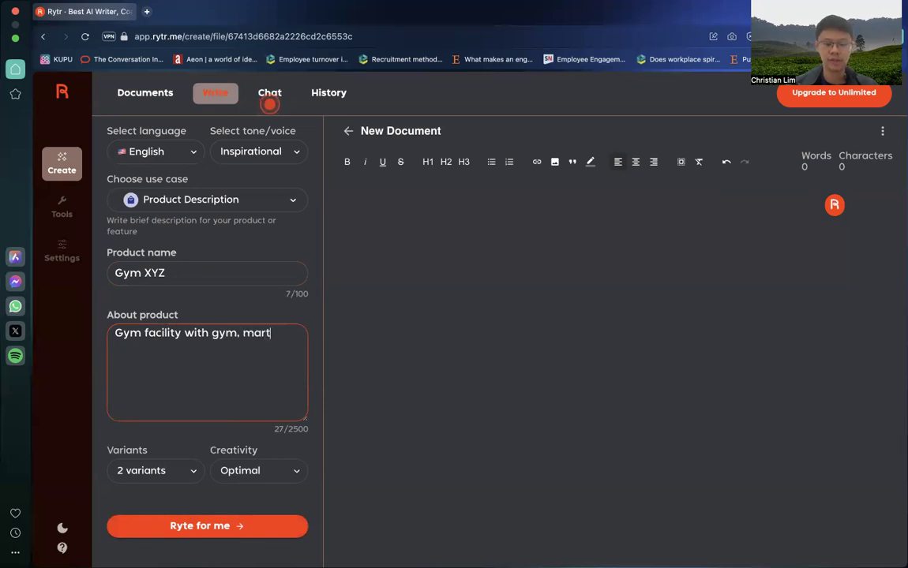
type("ial arts, and mindufine")
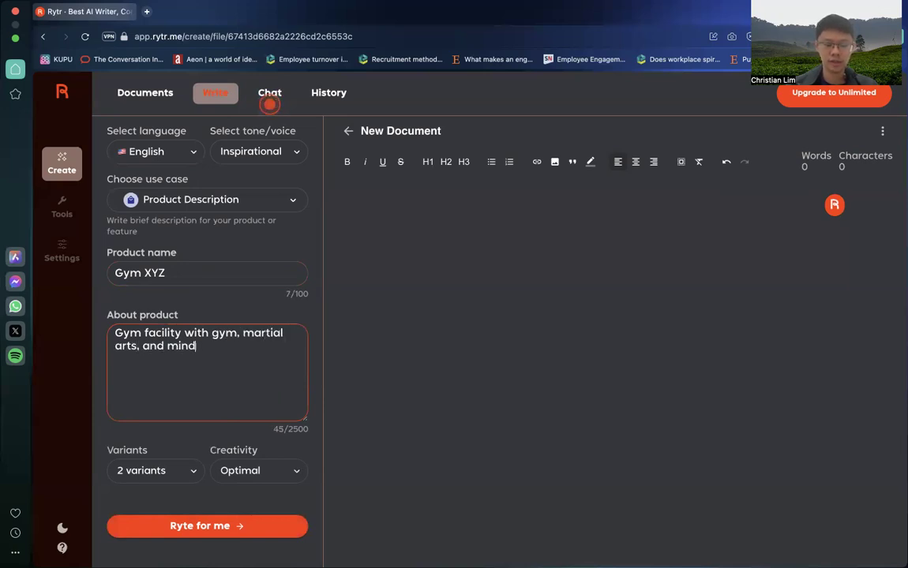
key("BackSpace")
key("BackSpace")
key("BackSpace")
key("BackSpace")
key("BackSpace")
type("fulness class to incre")
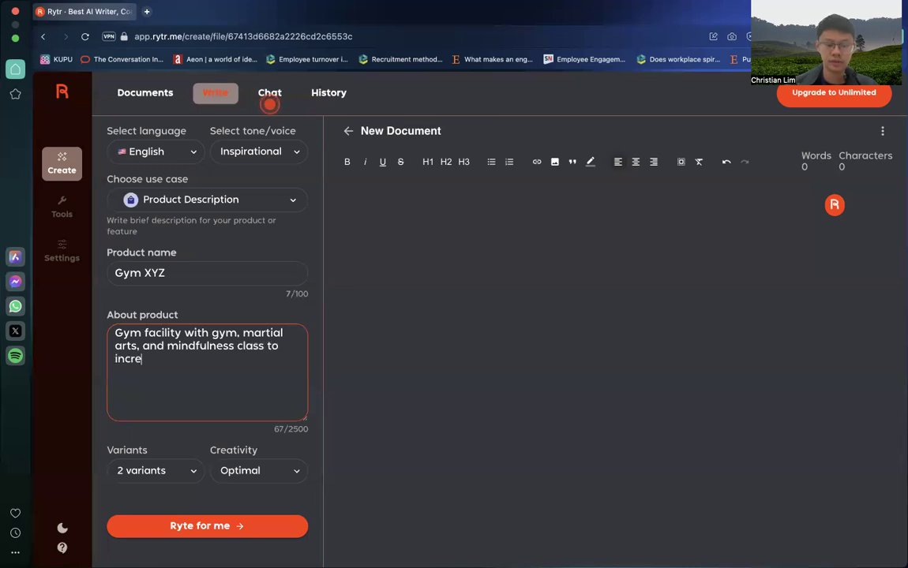
type("ase you")
key("BackSpace")
key("BackSpace")
key("BackSpace")
key("BackSpace")
key("BackSpace")
type("se your fitness and ")
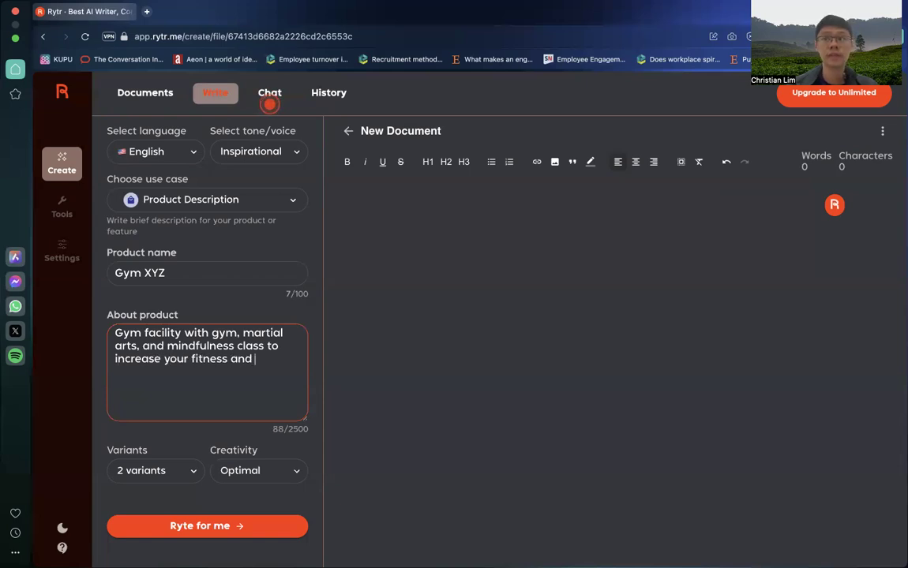
type("help you bec")
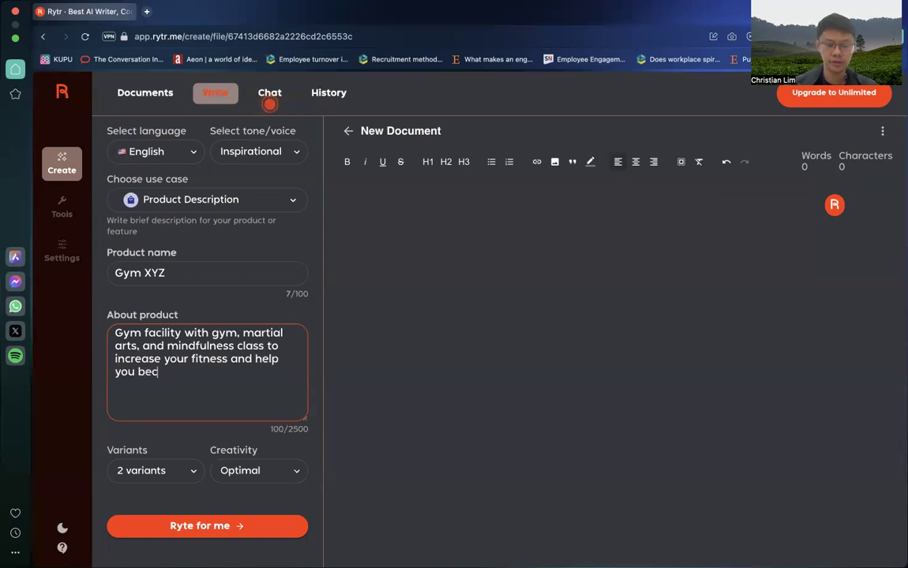
type("ome more mindful")
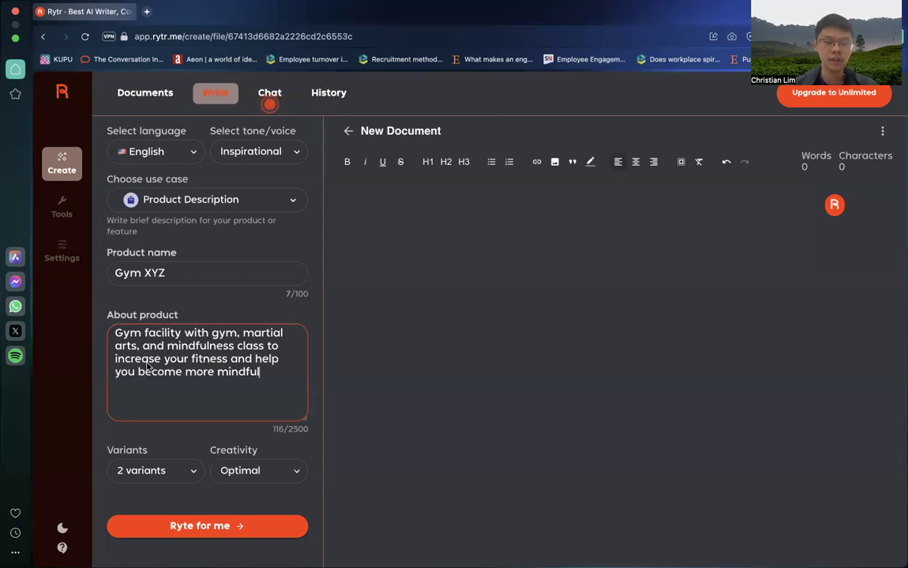
Step: Set the creativity level to High and choose 2 variants for the generated product description
left_click(252, 472)
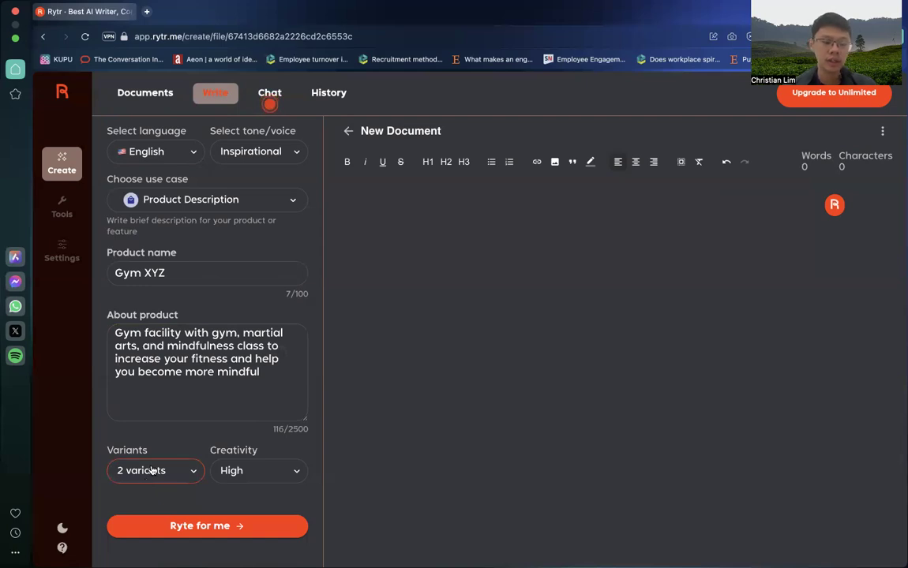
left_click(175, 474)
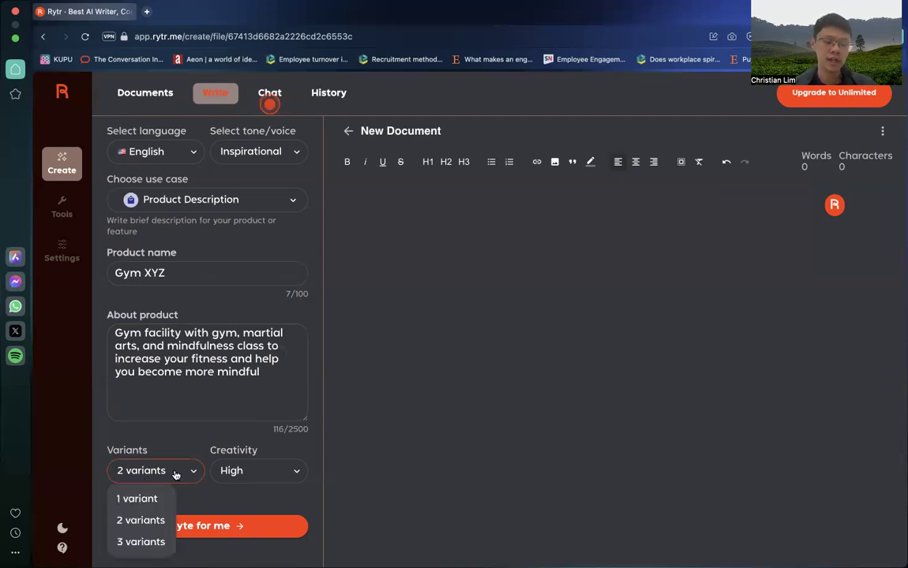
left_click(151, 519)
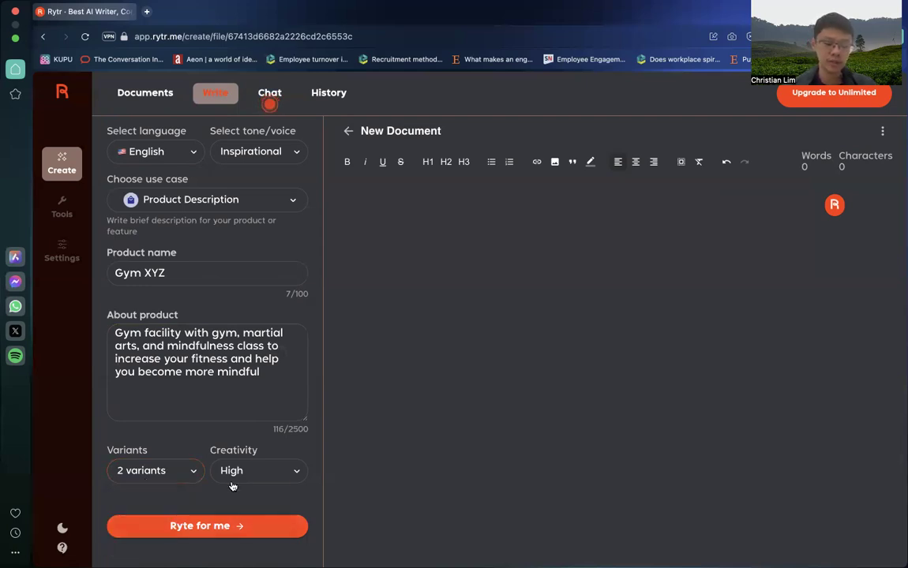
Step: Open the Rytr assistant in the empty document and look over its tone, length and content options
left_click(269, 104)
left_click(371, 139)
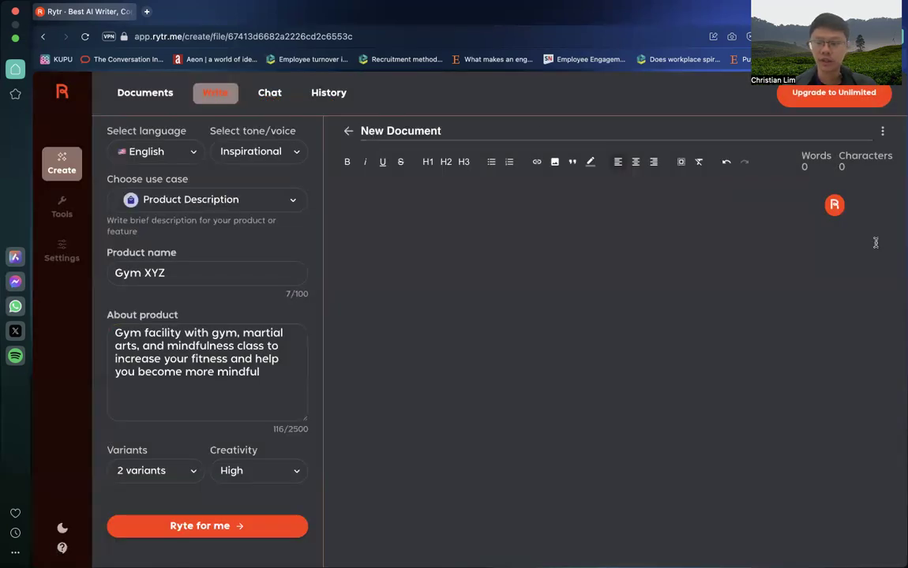
left_click(834, 205)
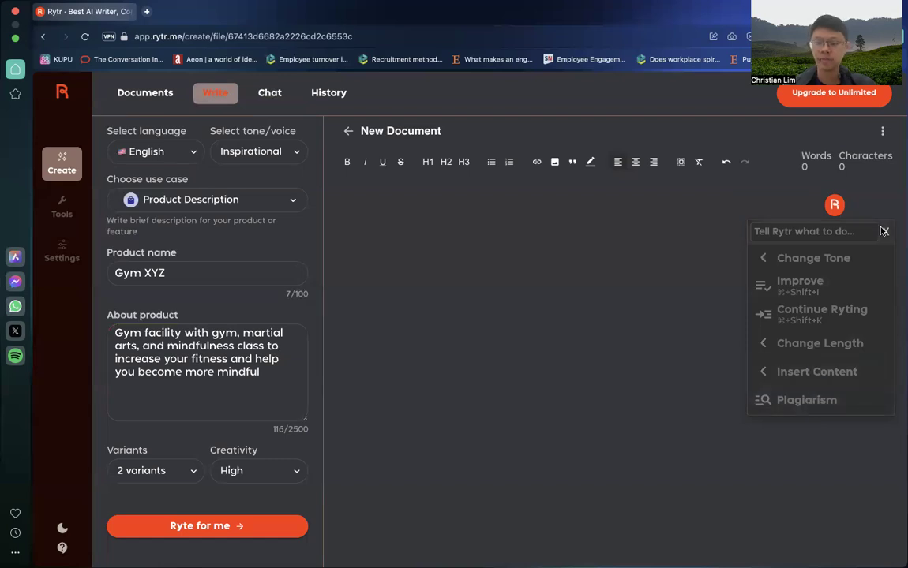
Step: Generate the Gym XYZ product description, dismissing the Frase promotion and closing the Rytr assistant
left_click(246, 526)
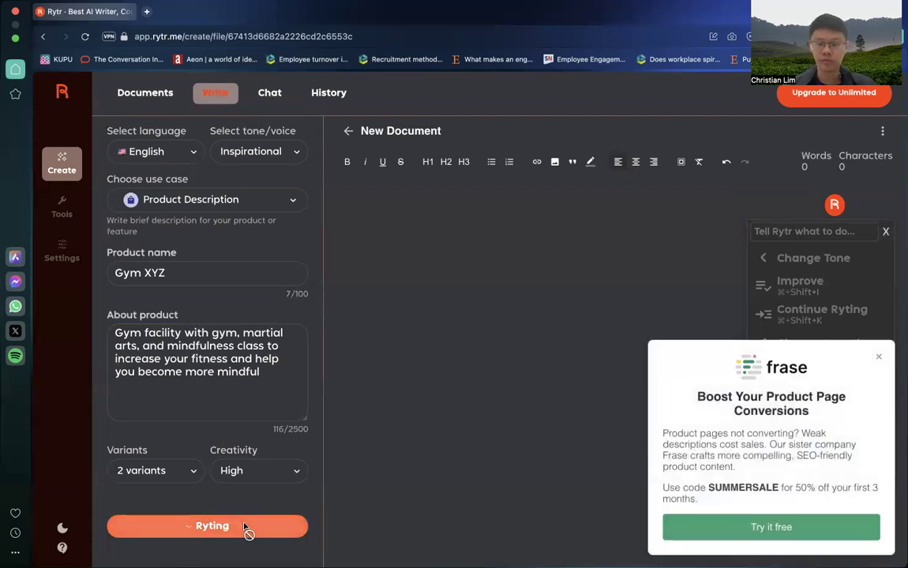
left_click(877, 359)
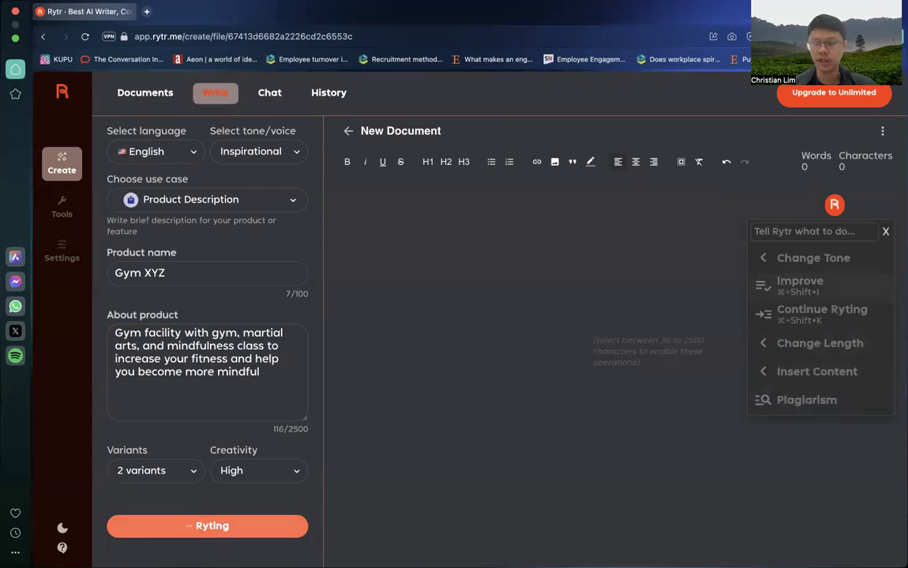
left_click(886, 231)
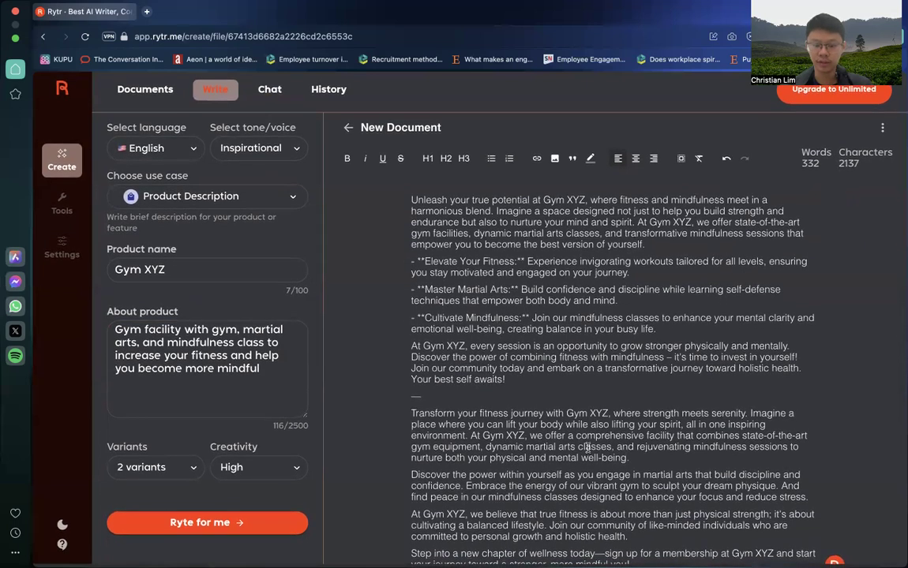
Step: Review the two generated Gym XYZ description variants, highlighting the text of each one
left_click_drag(506, 479, 616, 547)
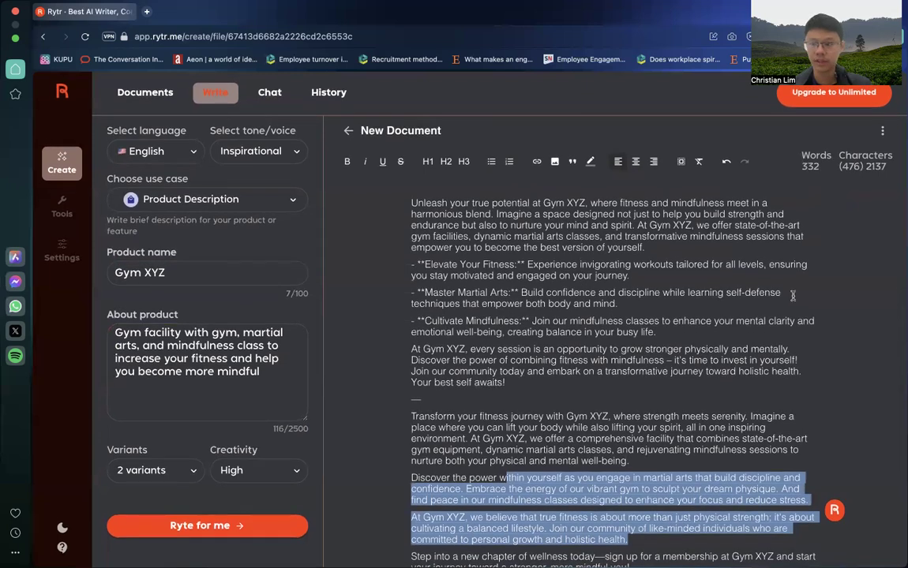
left_click(423, 249)
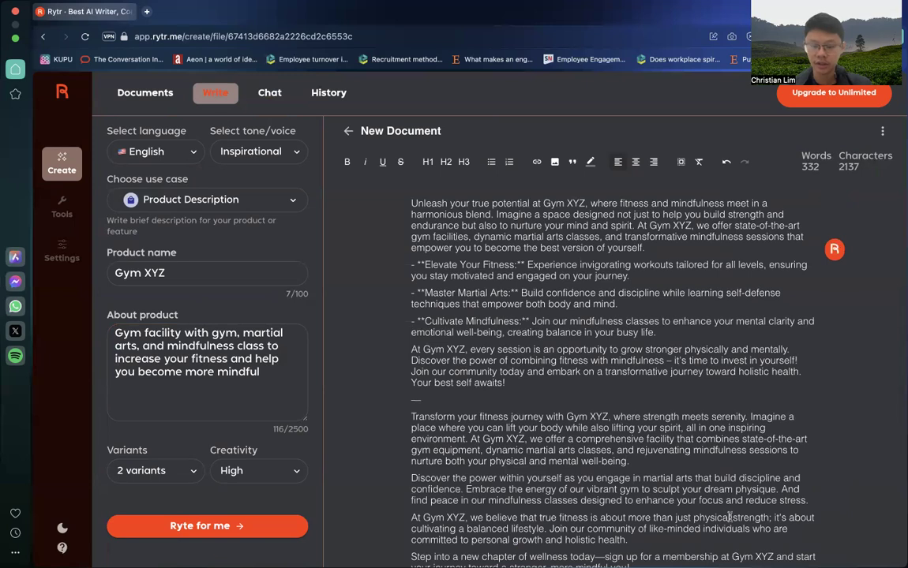
left_click_drag(790, 565, 412, 416)
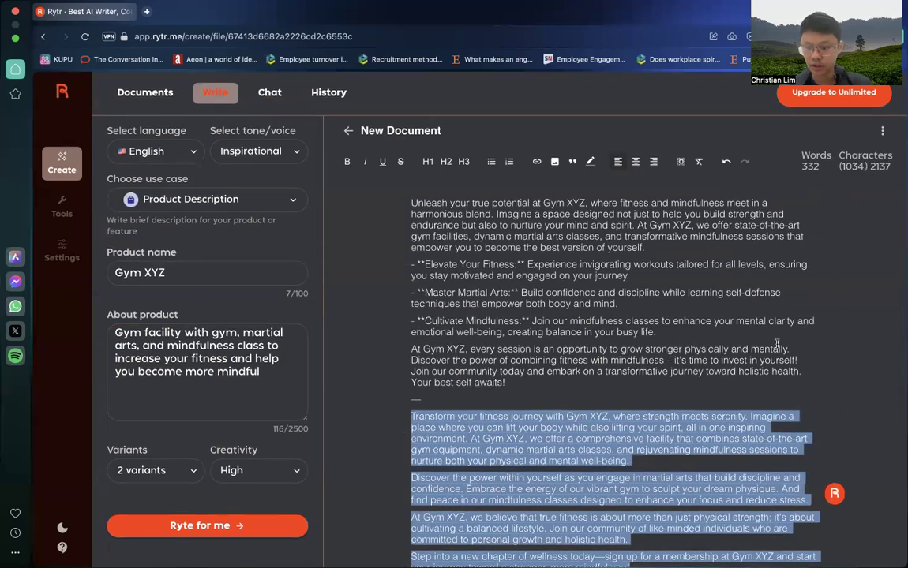
left_click(873, 365)
left_click_drag(551, 379, 402, 208)
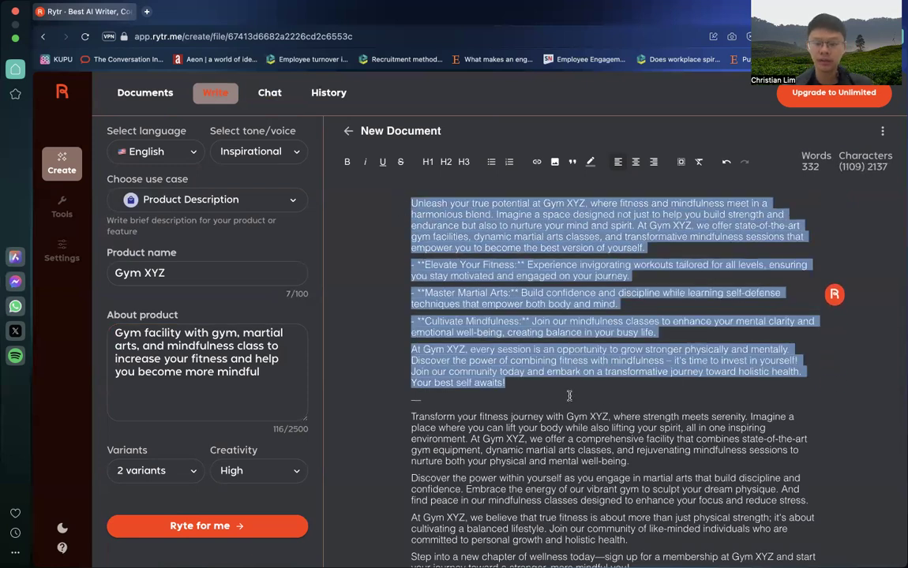
left_click_drag(411, 417, 629, 565)
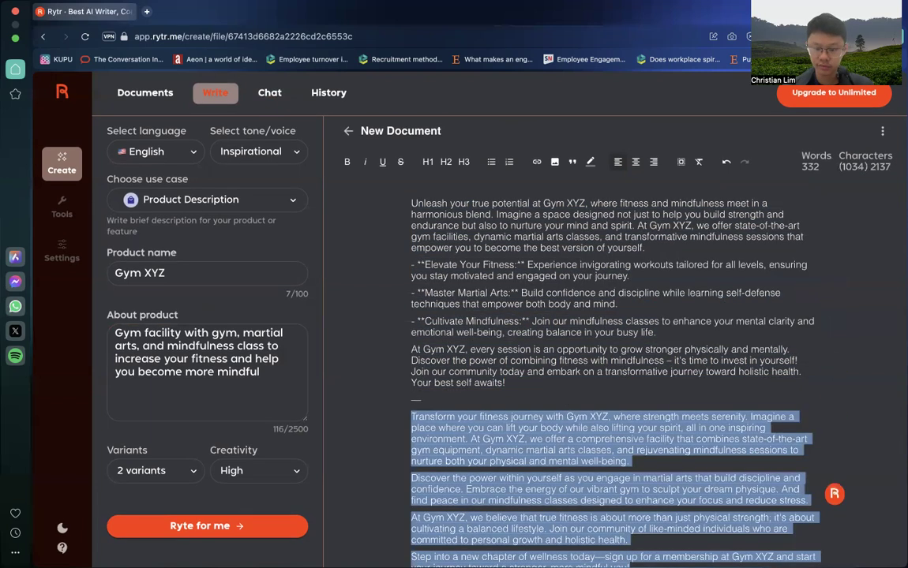
left_click(622, 428)
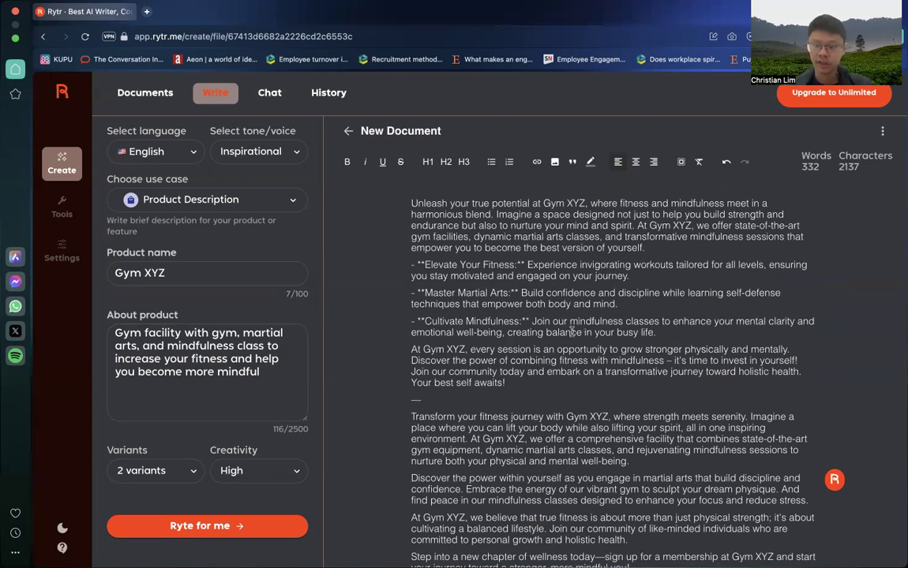
Step: Shorten the whole first description variant, above the dividing dash, with the Rytr assistant
left_click_drag(506, 383, 407, 204)
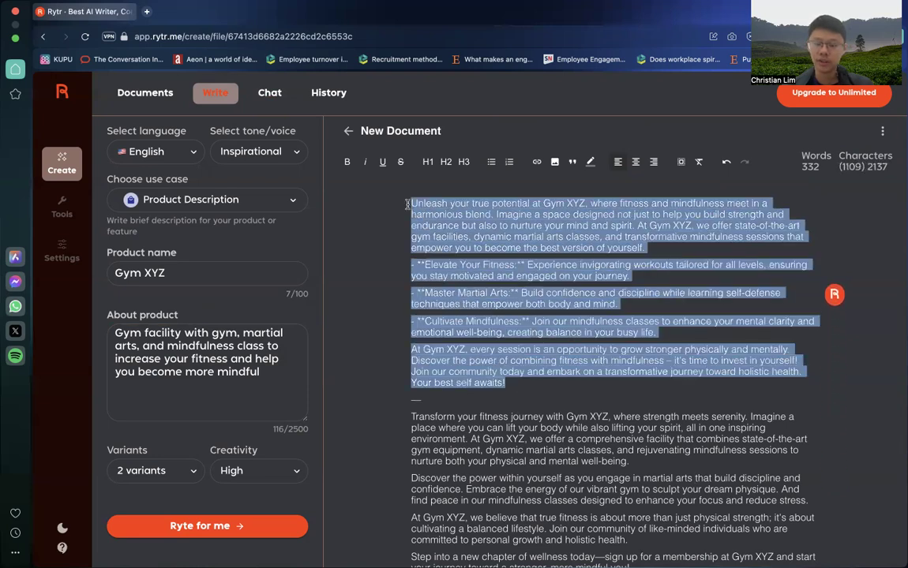
left_click(833, 295)
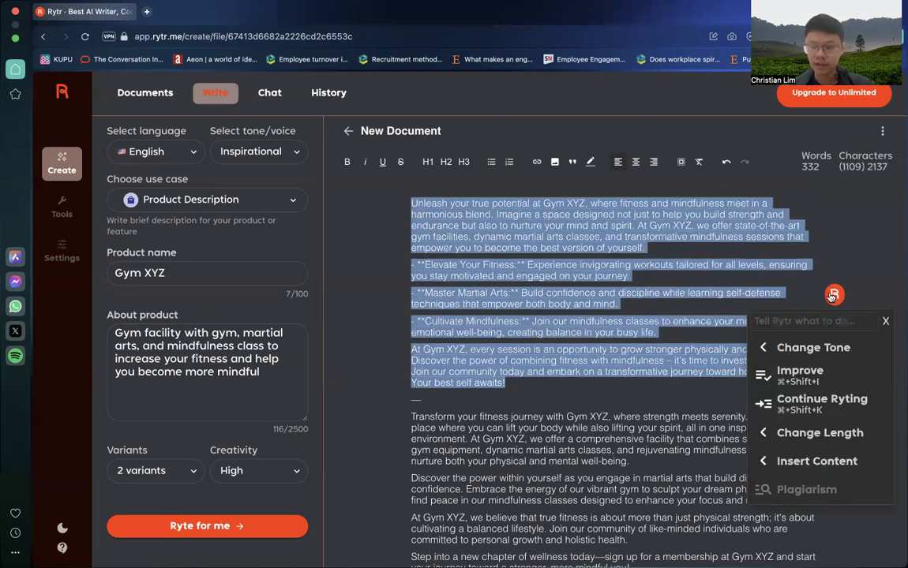
mouse_move(790, 433)
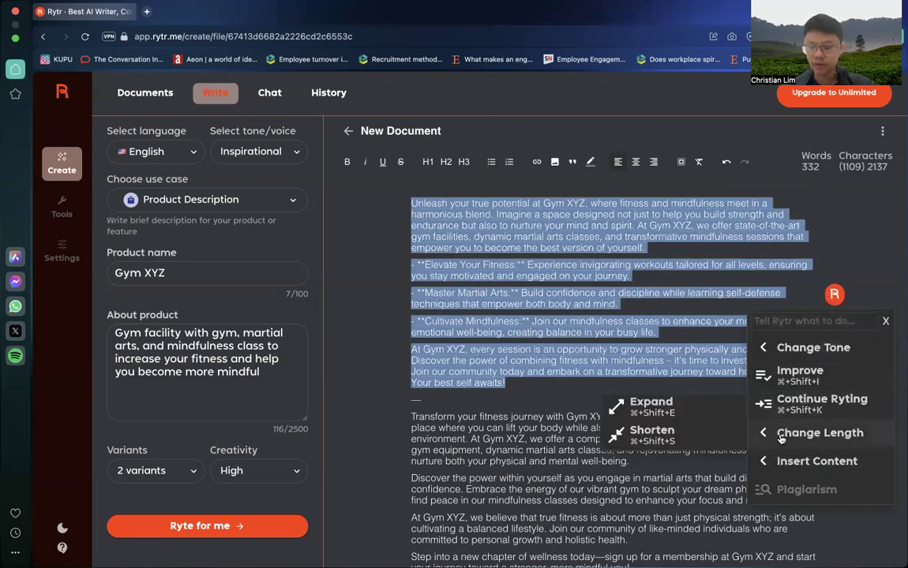
left_click(689, 441)
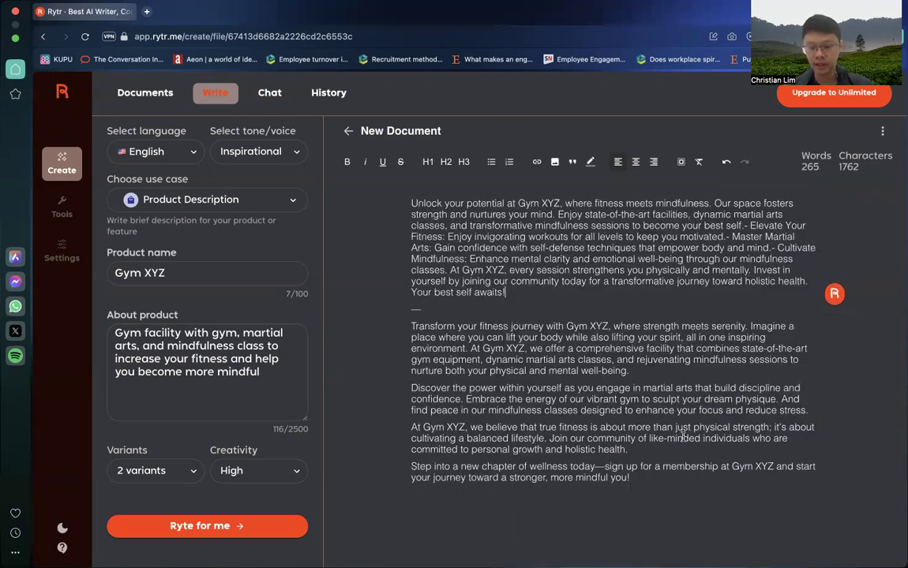
Step: Shorten the whole second description variant, below the dividing dash, with the Rytr assistant
left_click(585, 387)
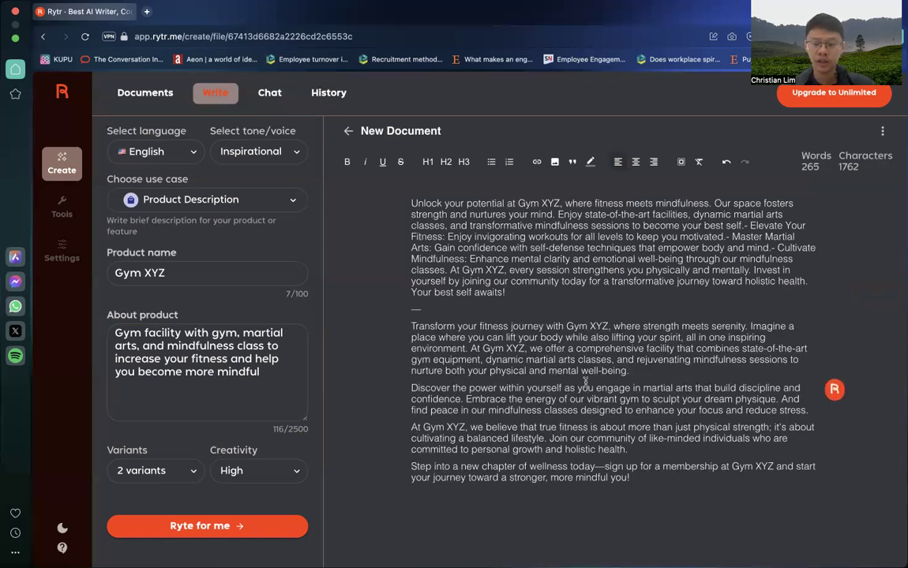
left_click_drag(630, 478, 411, 325)
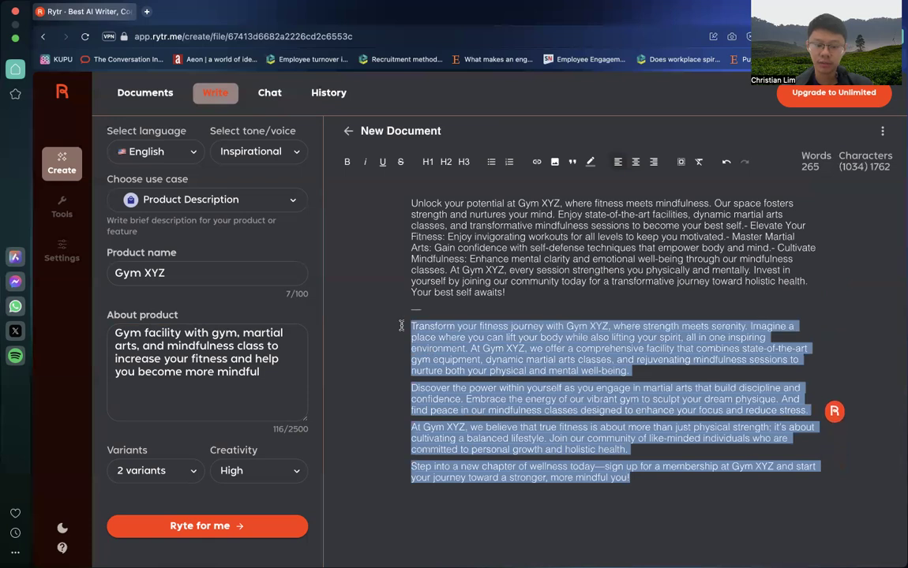
left_click(834, 403)
mouse_move(786, 332)
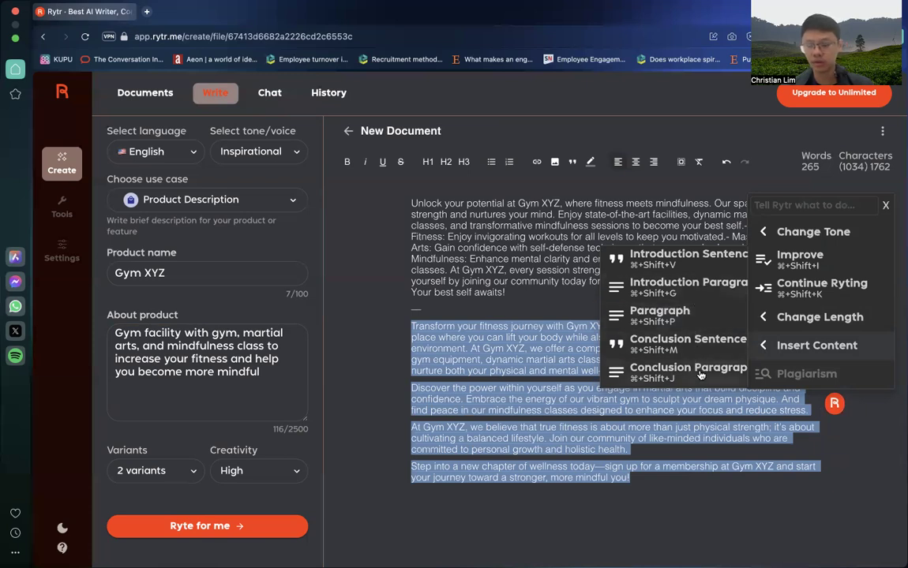
mouse_move(819, 317)
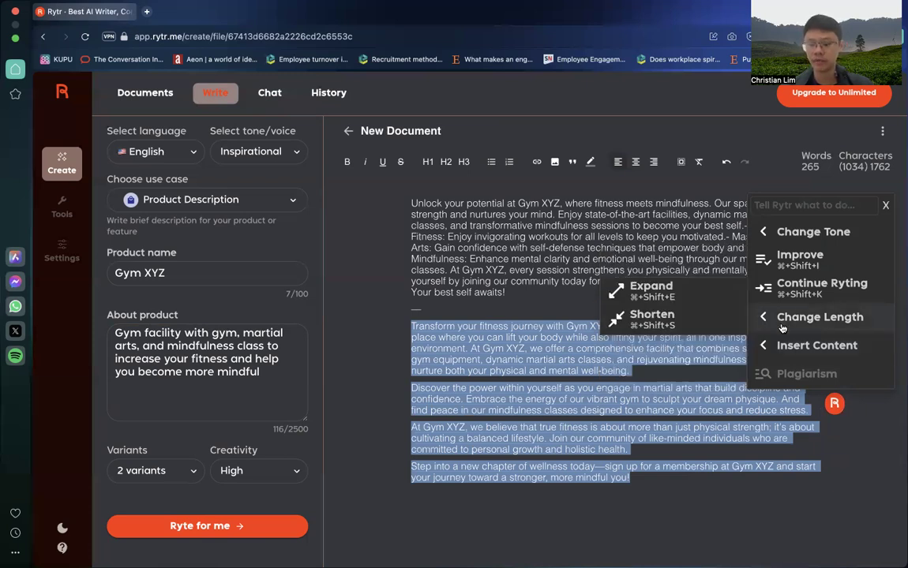
left_click(694, 317)
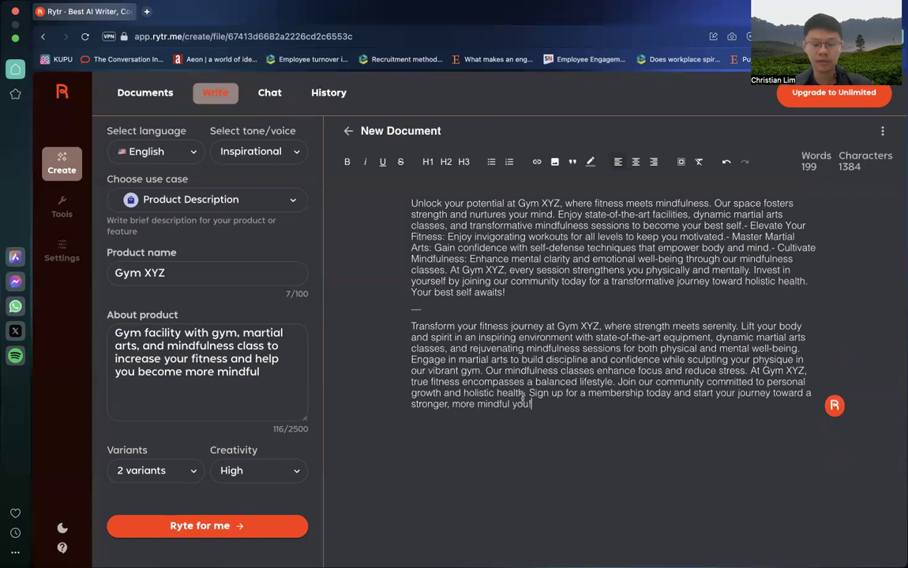
Step: Look over both shortened description variants by highlighting the complete document text, leaving nothing selected
left_click_drag(558, 411, 381, 203)
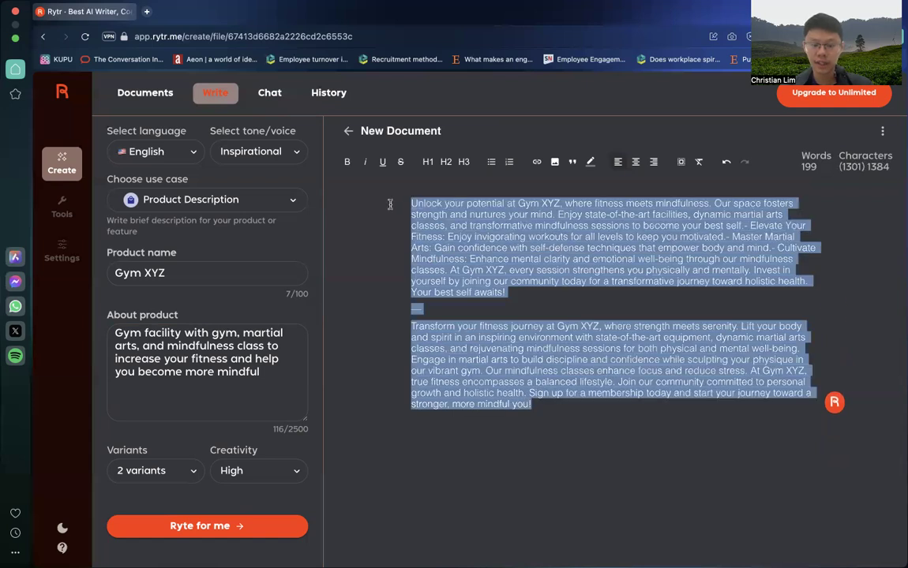
left_click(379, 213)
left_click(379, 225)
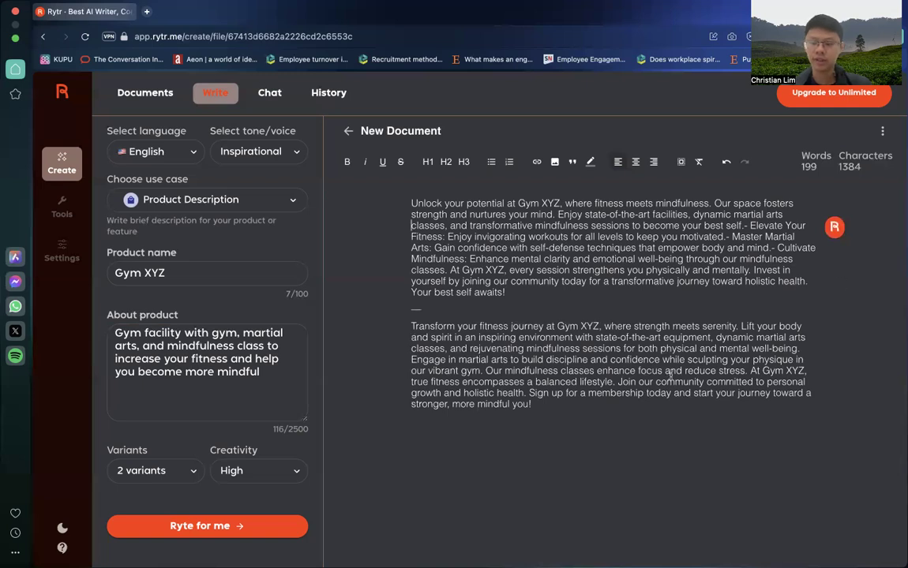
Step: Try deleting the second variant's closing sentences from "Join our community" through "more mindful you!" and undo the deletion
left_click_drag(600, 407, 507, 394)
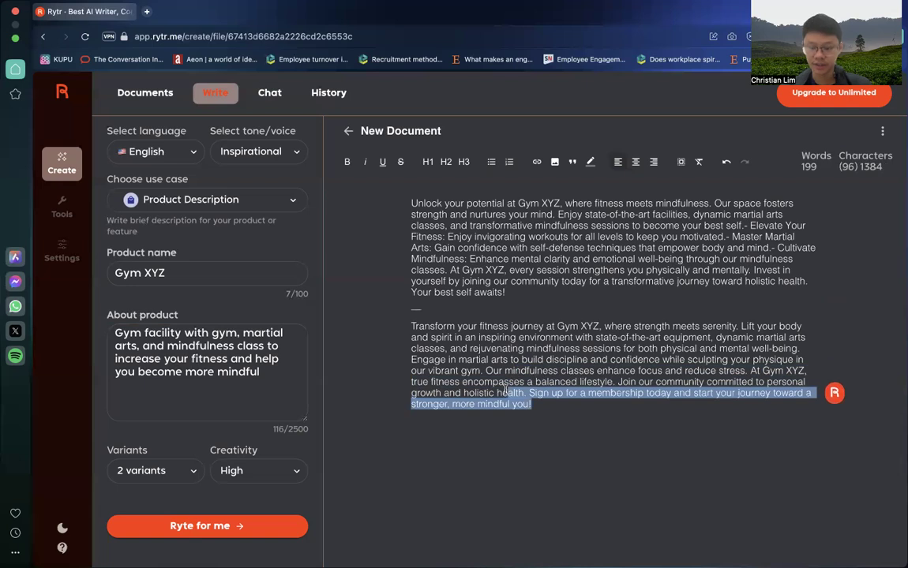
left_click(545, 399)
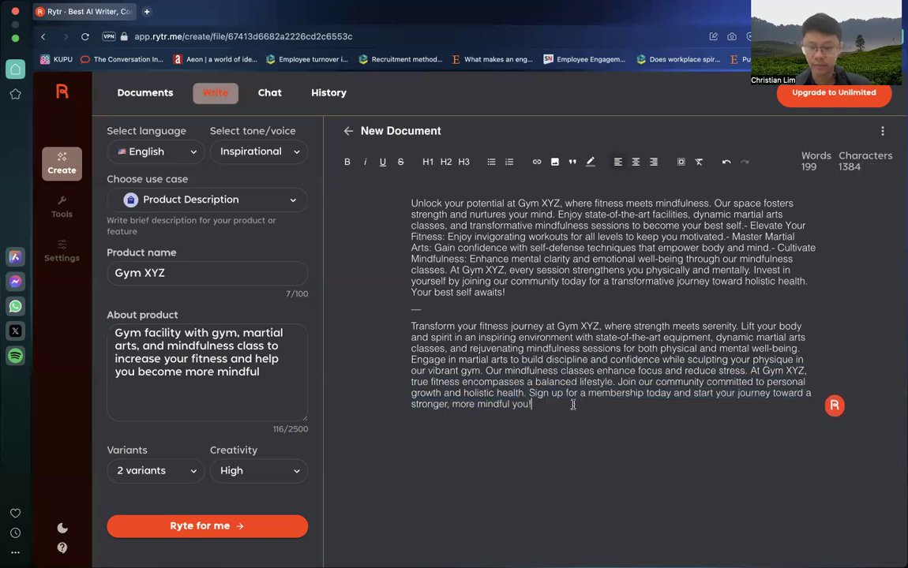
left_click_drag(573, 405, 617, 382)
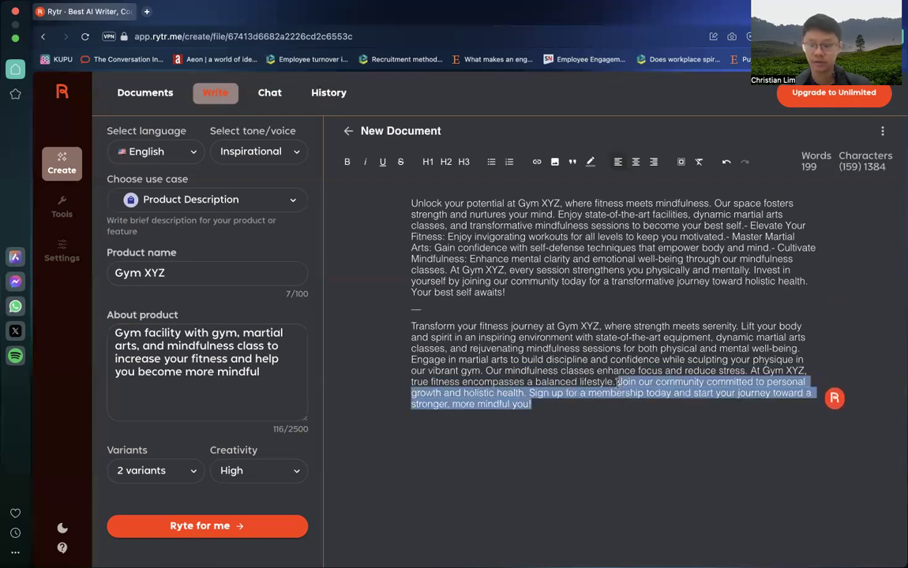
key("BackSpace")
key("super+z")
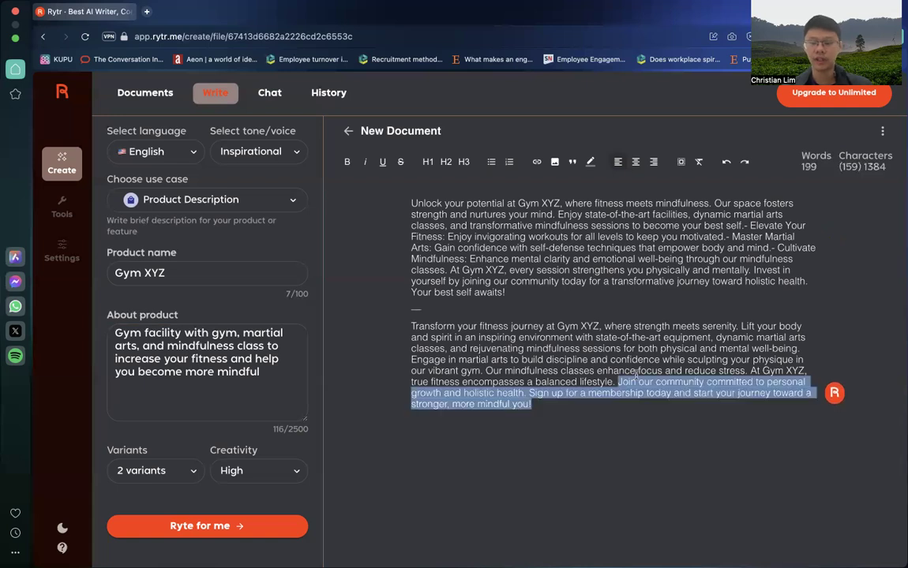
left_click(669, 370)
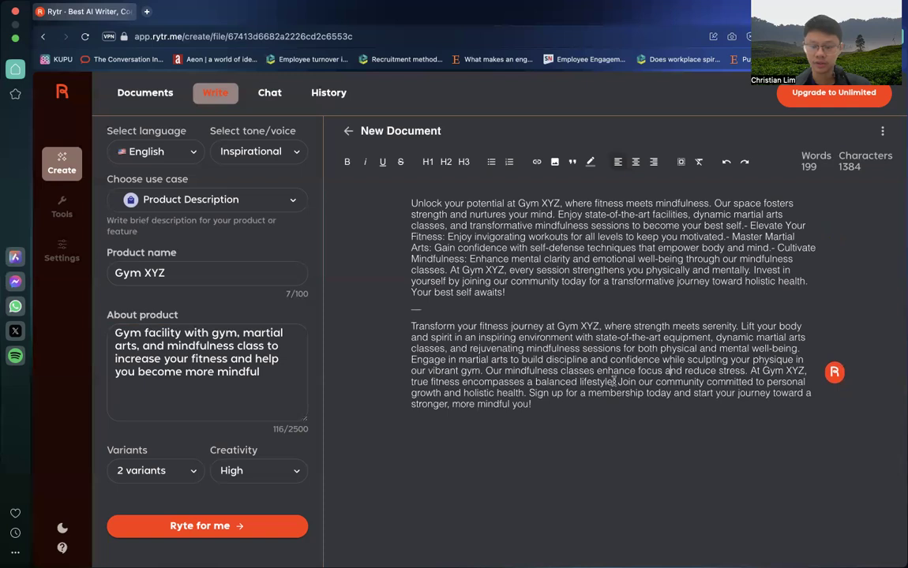
Step: Delete the second variant's passage from "Engage in martial arts" through "a balanced lifestyle.", including the extra space left after "mental well-being."
left_click_drag(614, 381, 411, 360)
key("BackSpace")
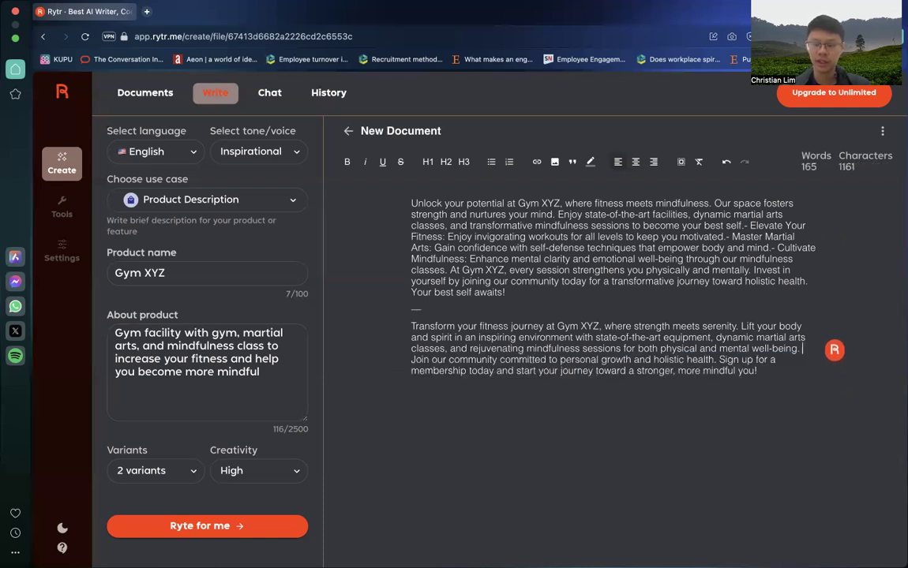
key("BackSpace")
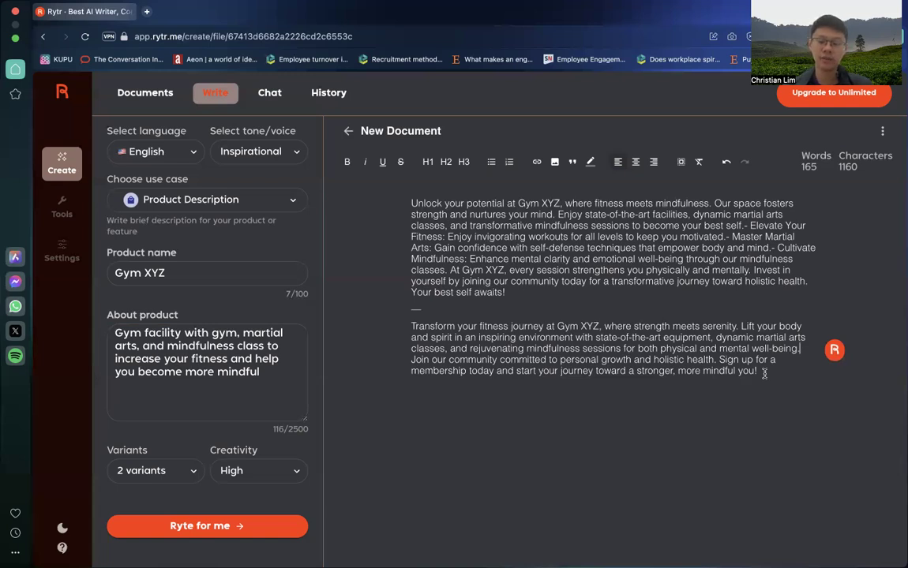
left_click(764, 374)
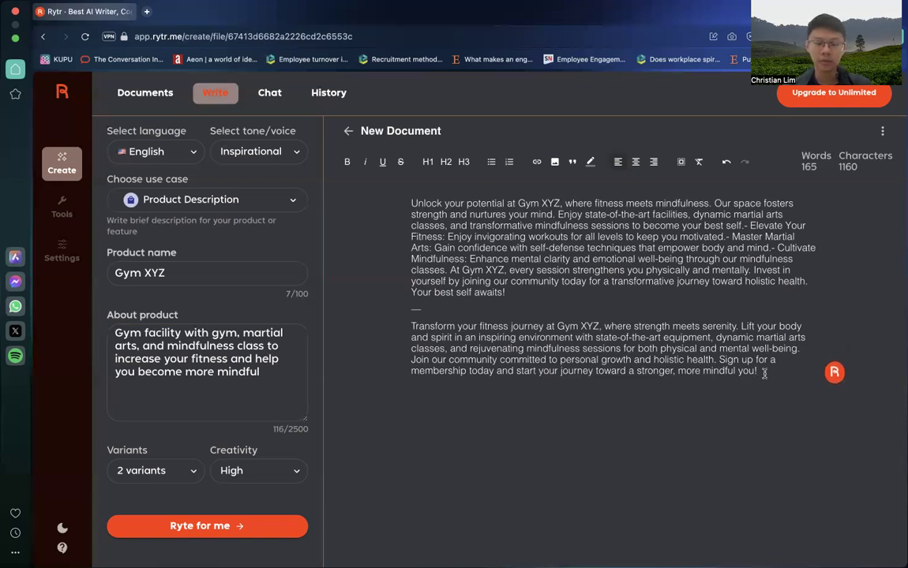